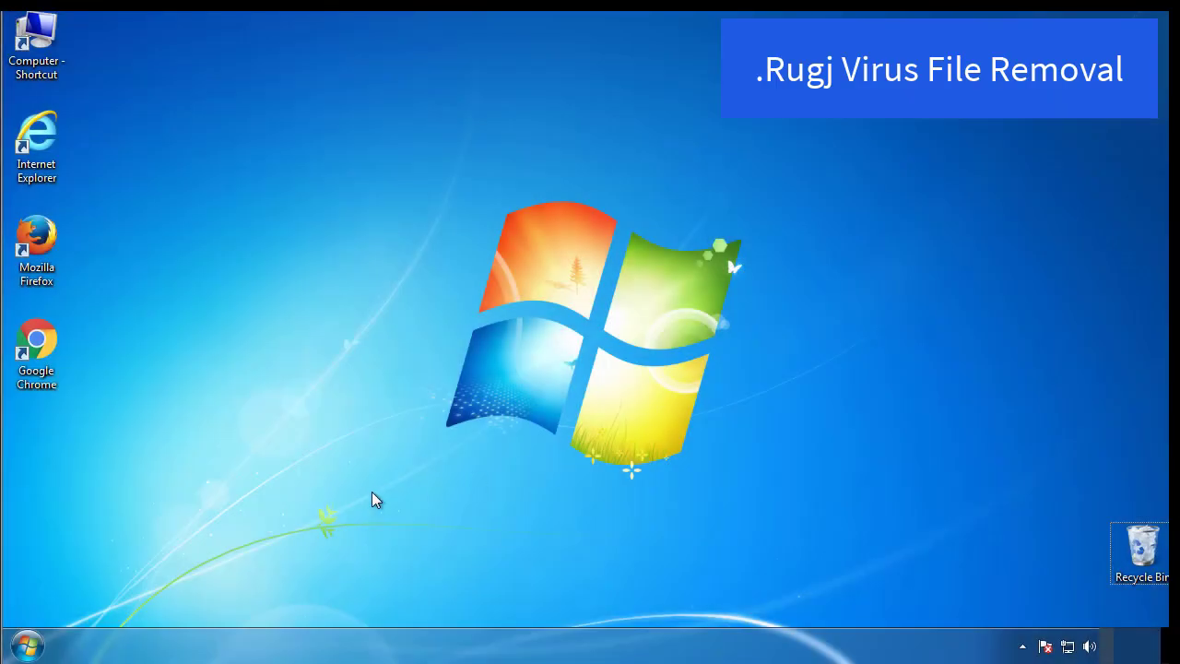
# Enable Safe boot with the Minimal option in System Configuration (msconfig) and restart the computer
pyautogui.click(28, 646)
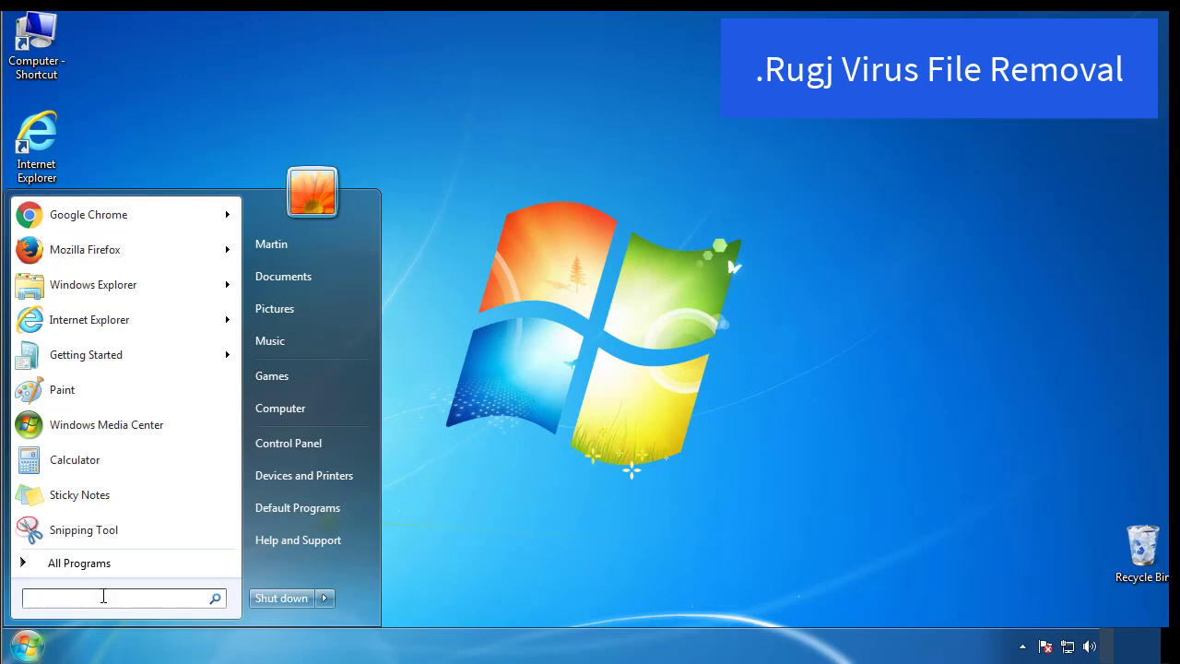
pyautogui.write('msconfig')
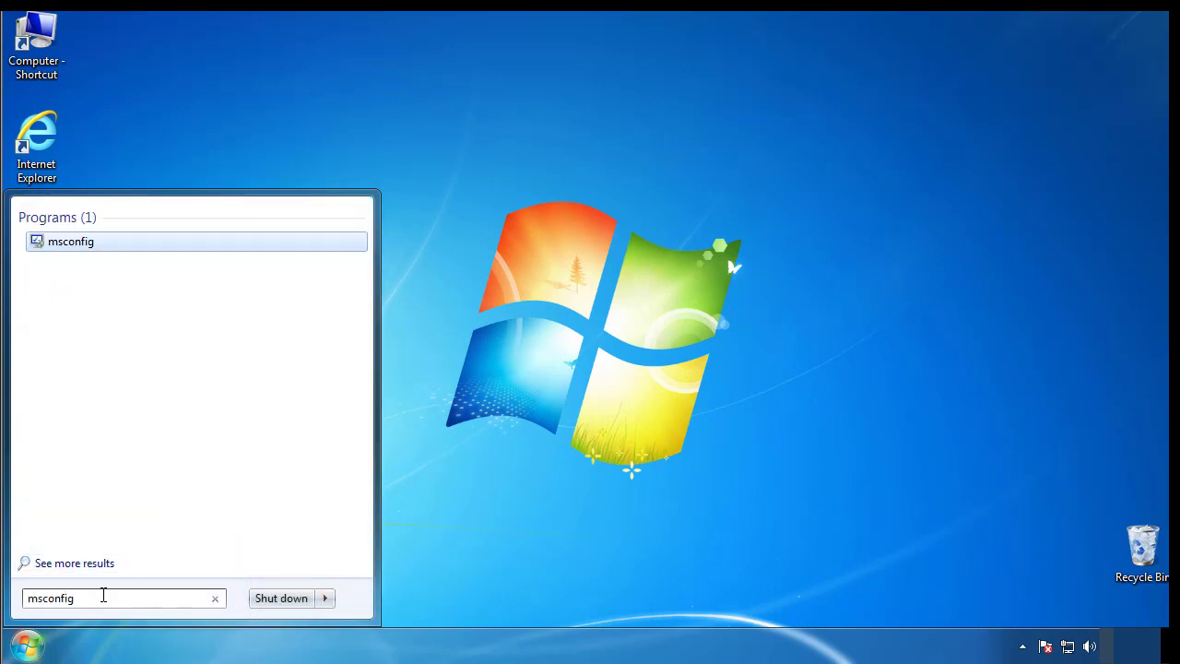
pyautogui.press('Return')
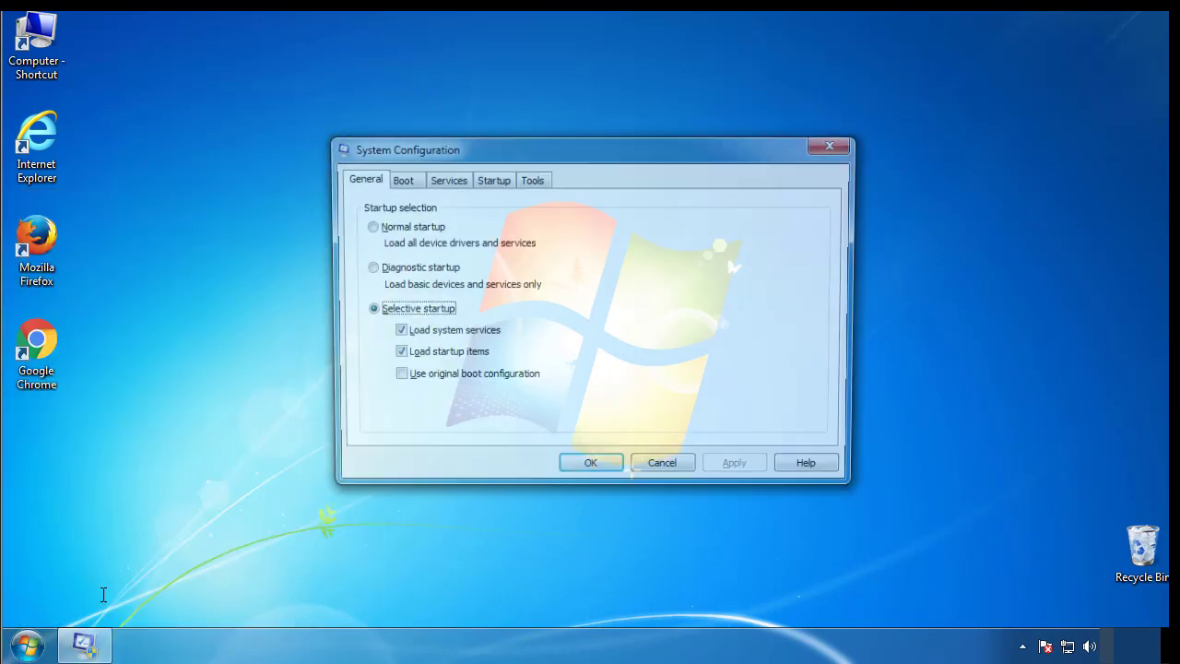
pyautogui.click(398, 180)
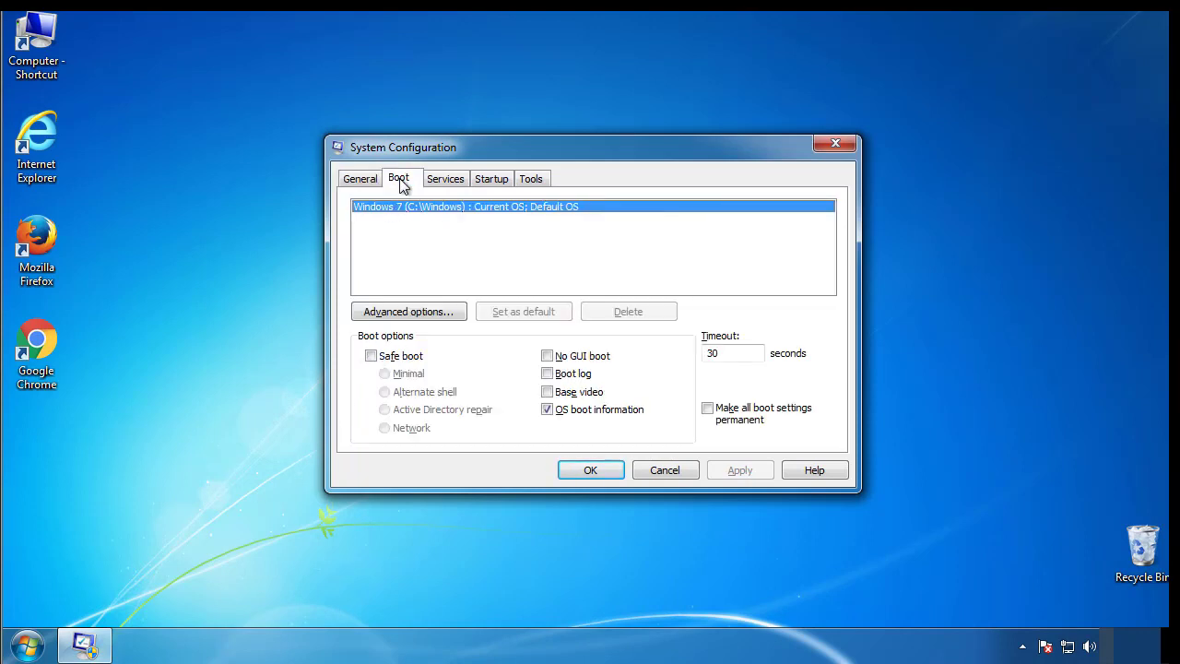
pyautogui.click(371, 356)
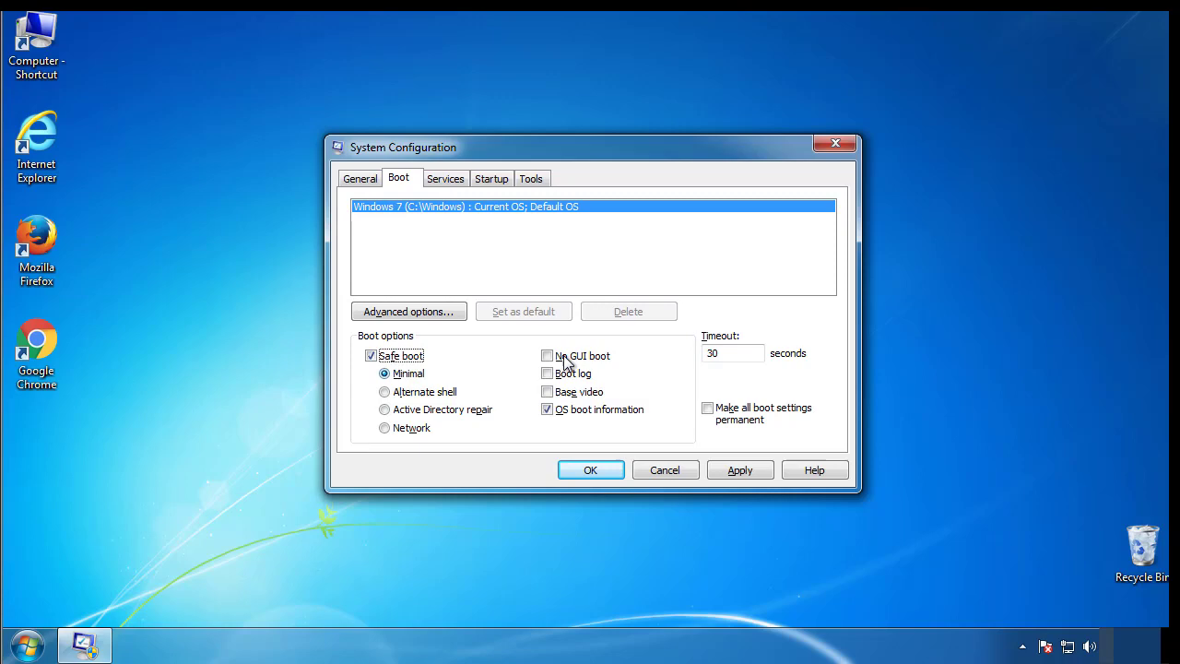
pyautogui.click(604, 473)
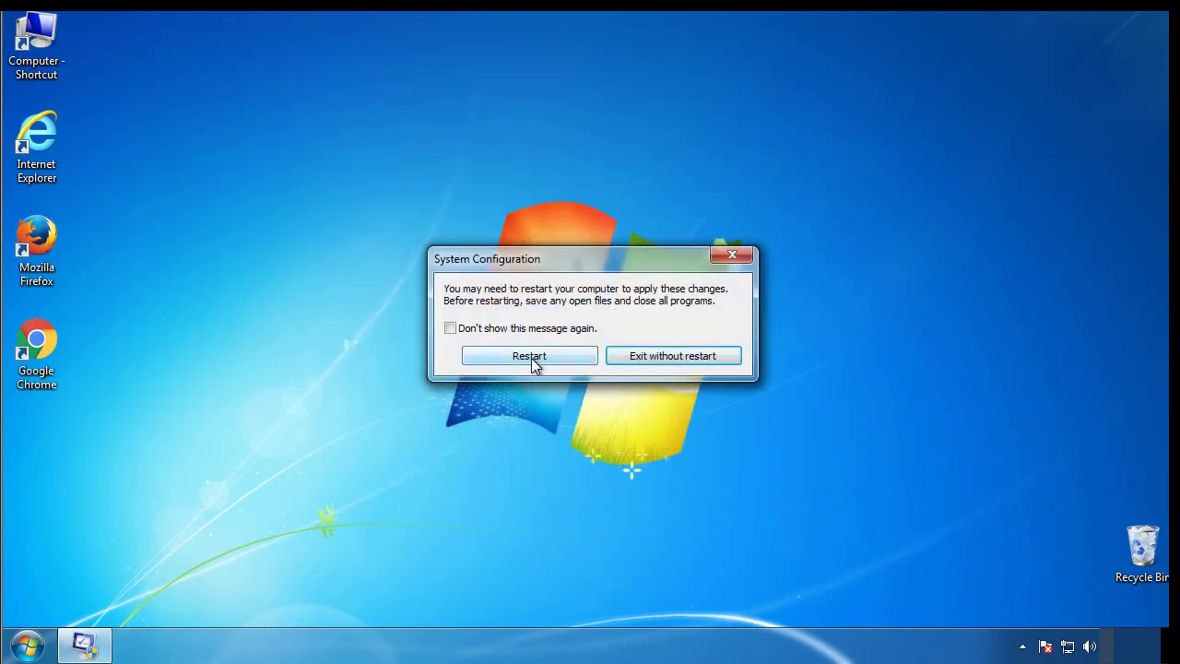
pyautogui.click(534, 361)
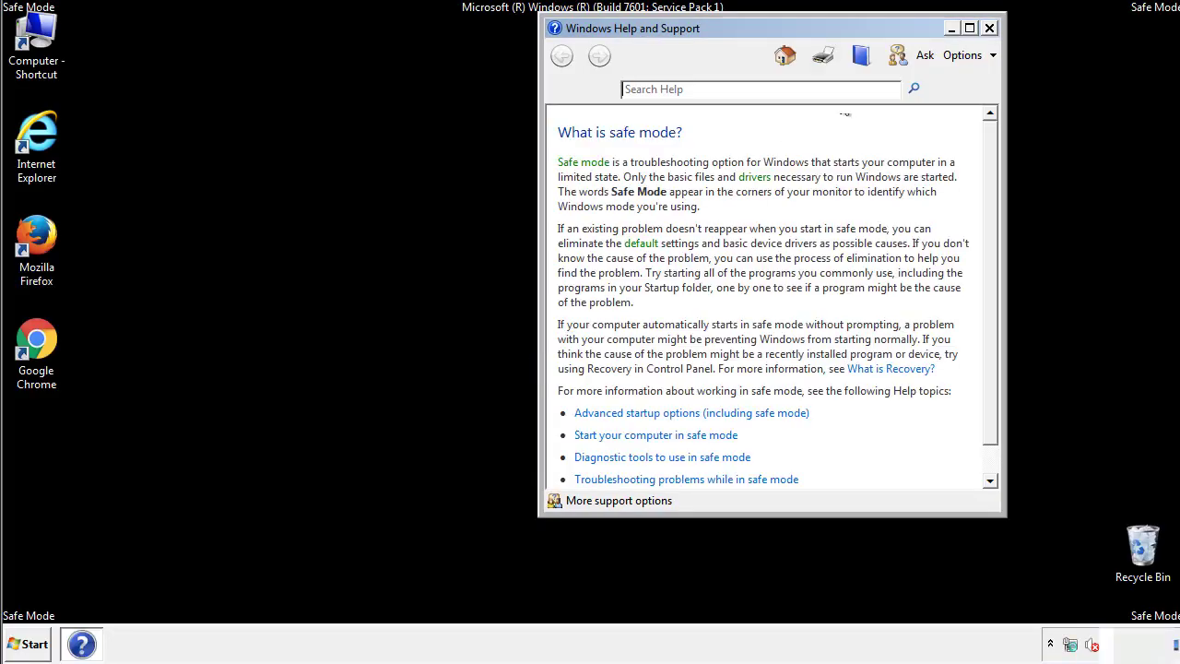
# Dismiss the safe mode help and apply Show hidden files, folders, and drives in the Control Panel's Folder Options
pyautogui.click(989, 27)
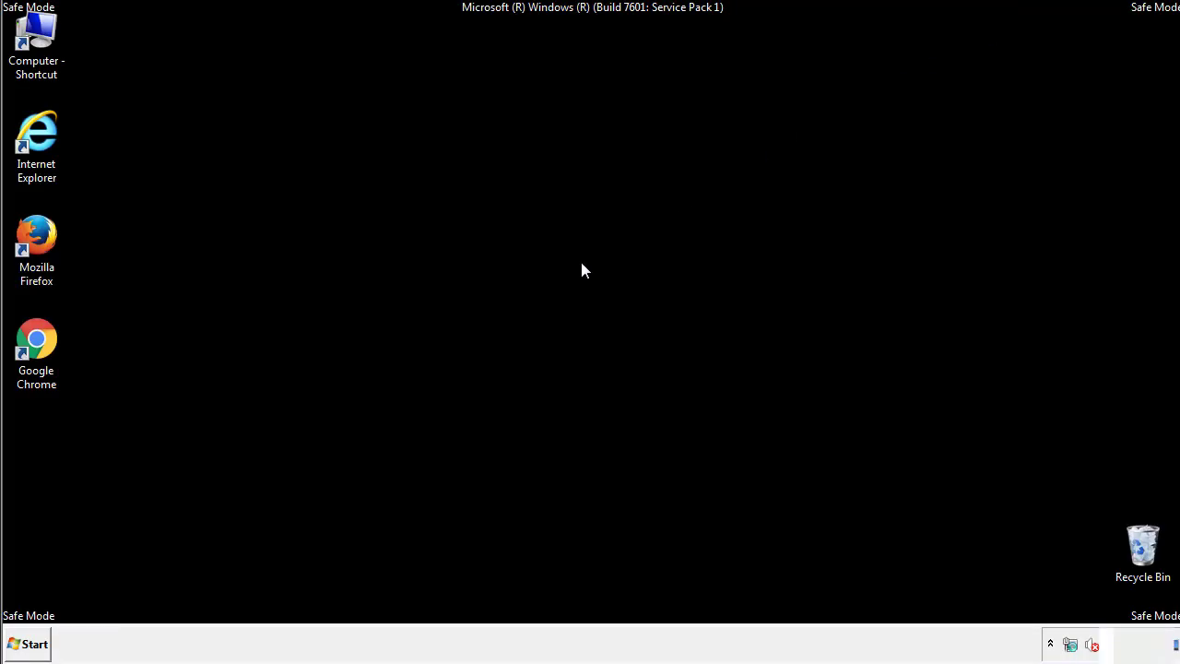
pyautogui.click(35, 643)
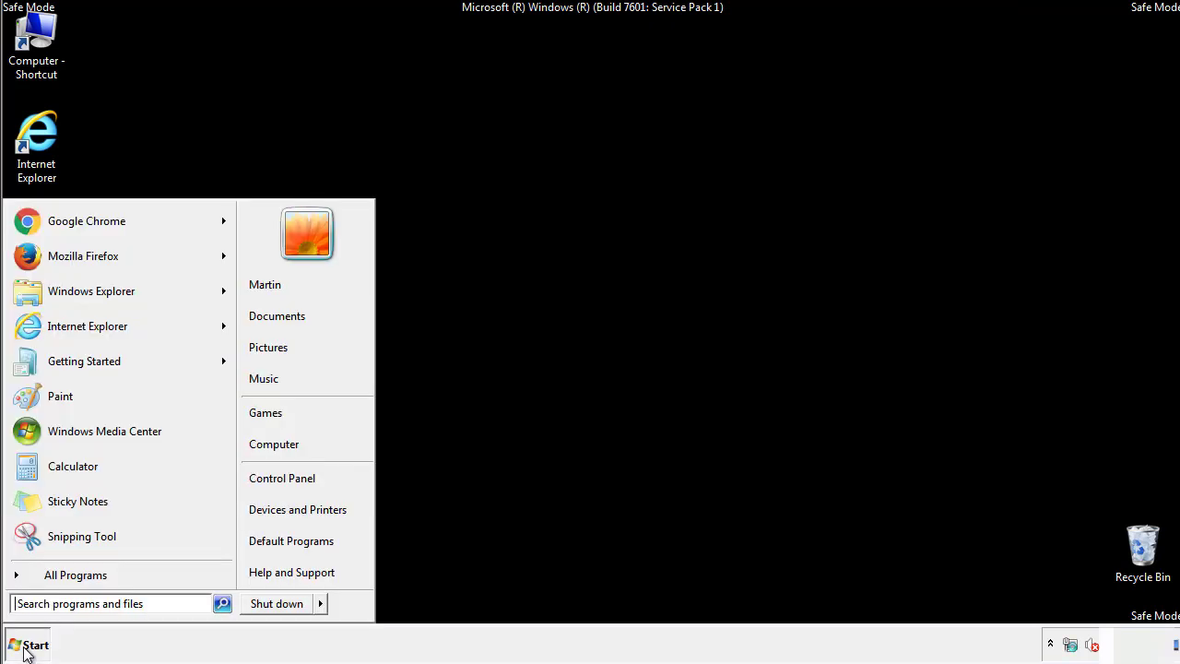
pyautogui.click(293, 477)
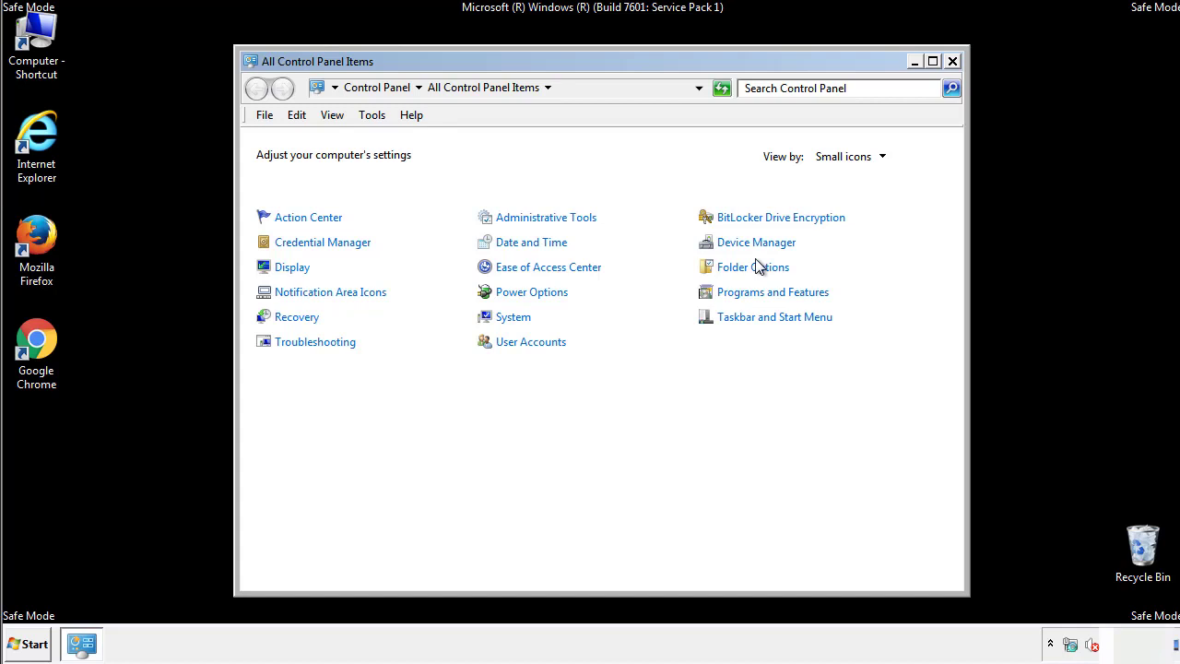
pyautogui.click(756, 269)
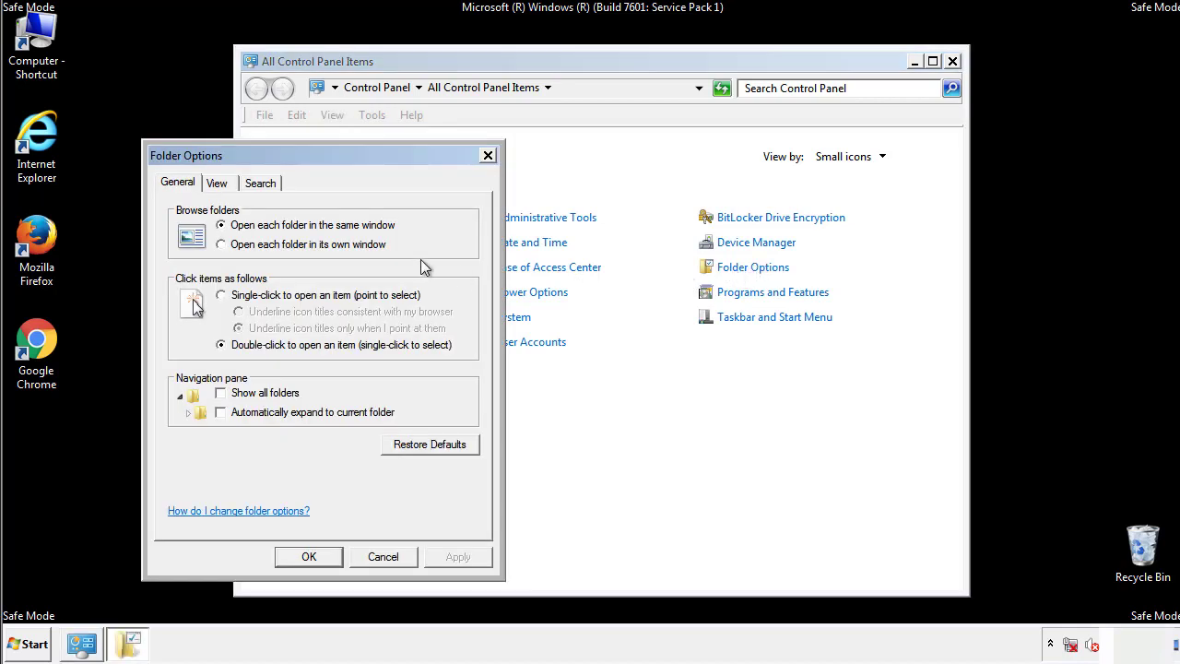
pyautogui.click(219, 187)
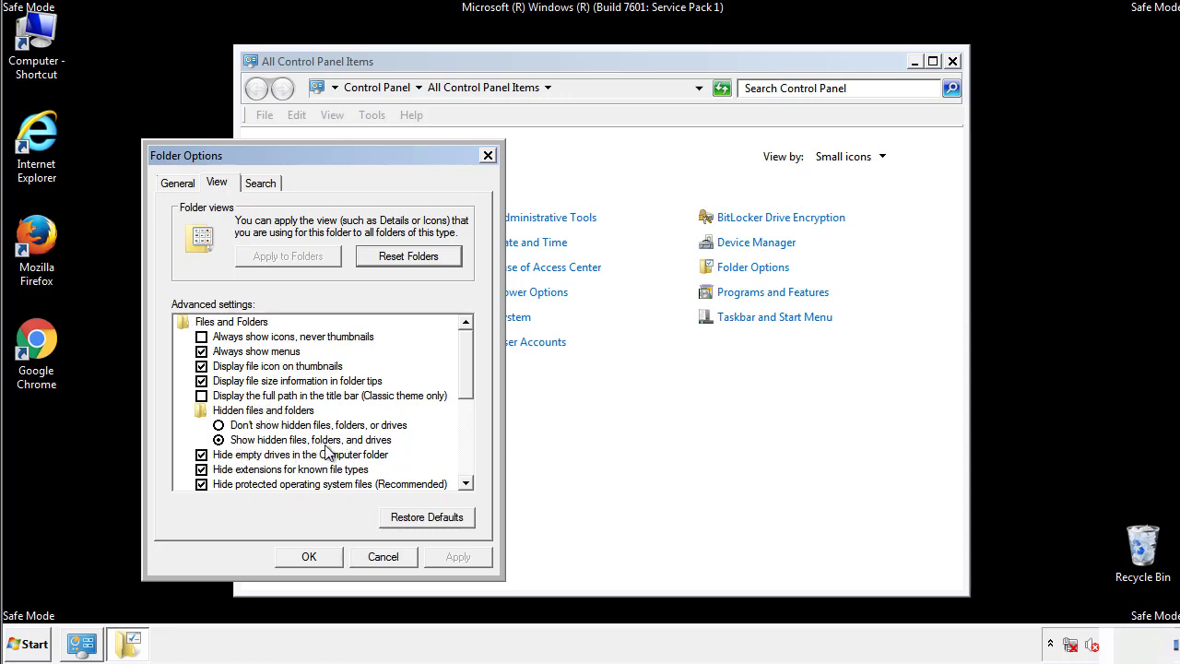
pyautogui.click(314, 557)
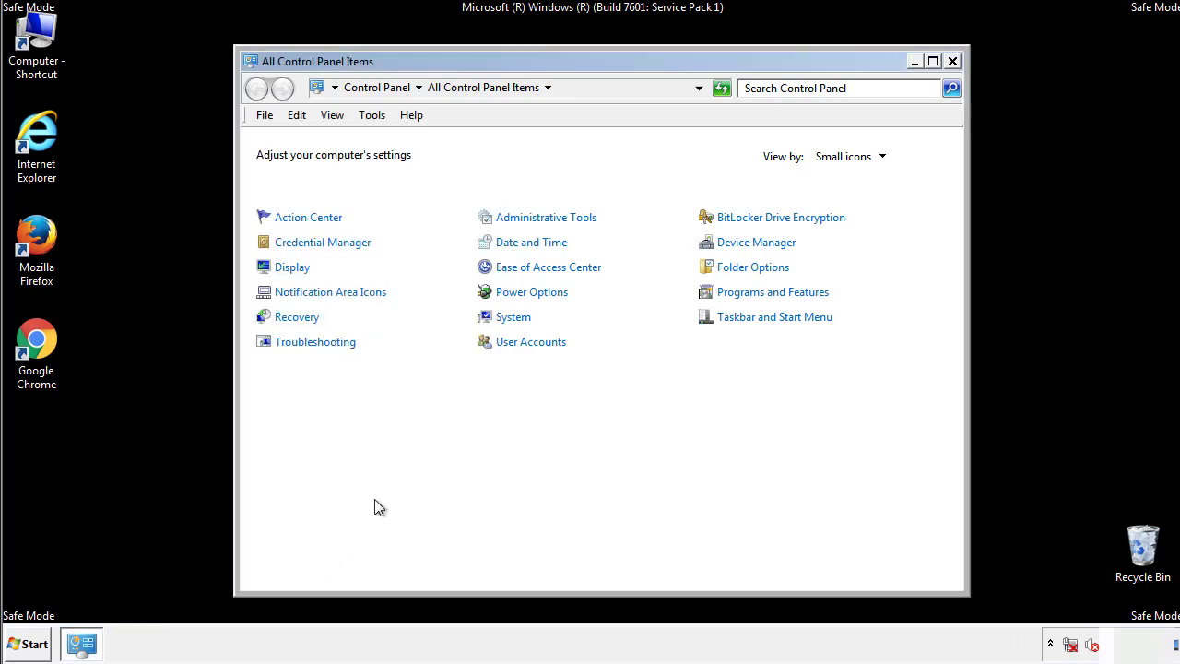
pyautogui.click(953, 61)
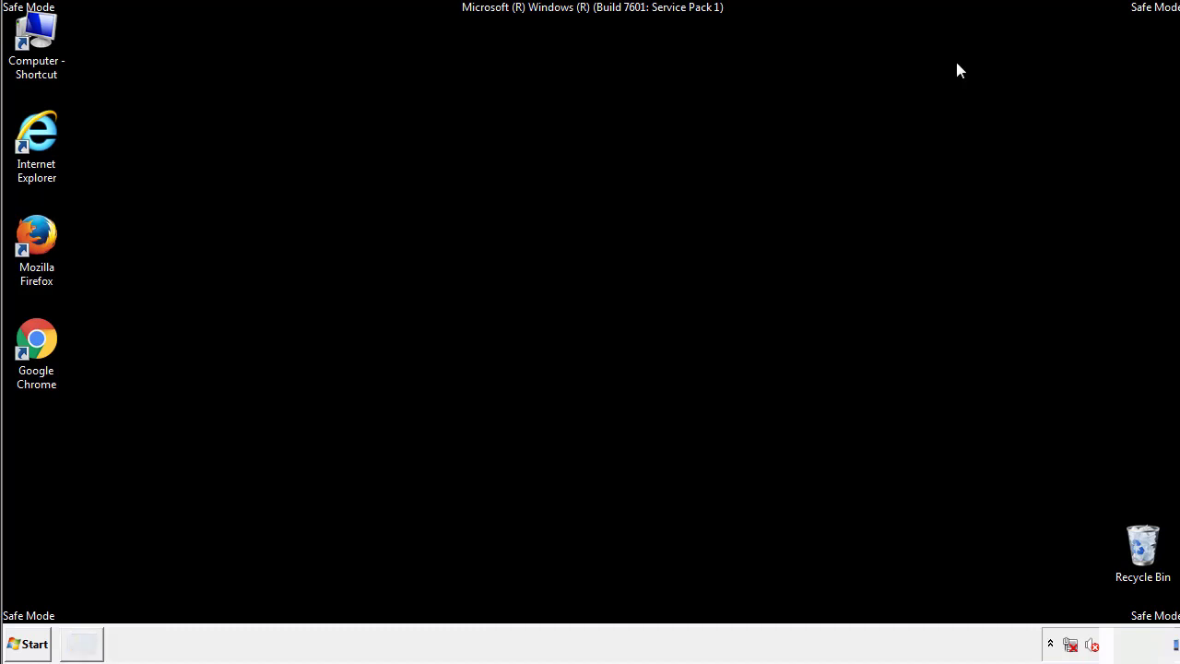
# Browse the computer's drive to the folder C:\Windows\System32\drivers\etc
pyautogui.doubleClick(39, 35)
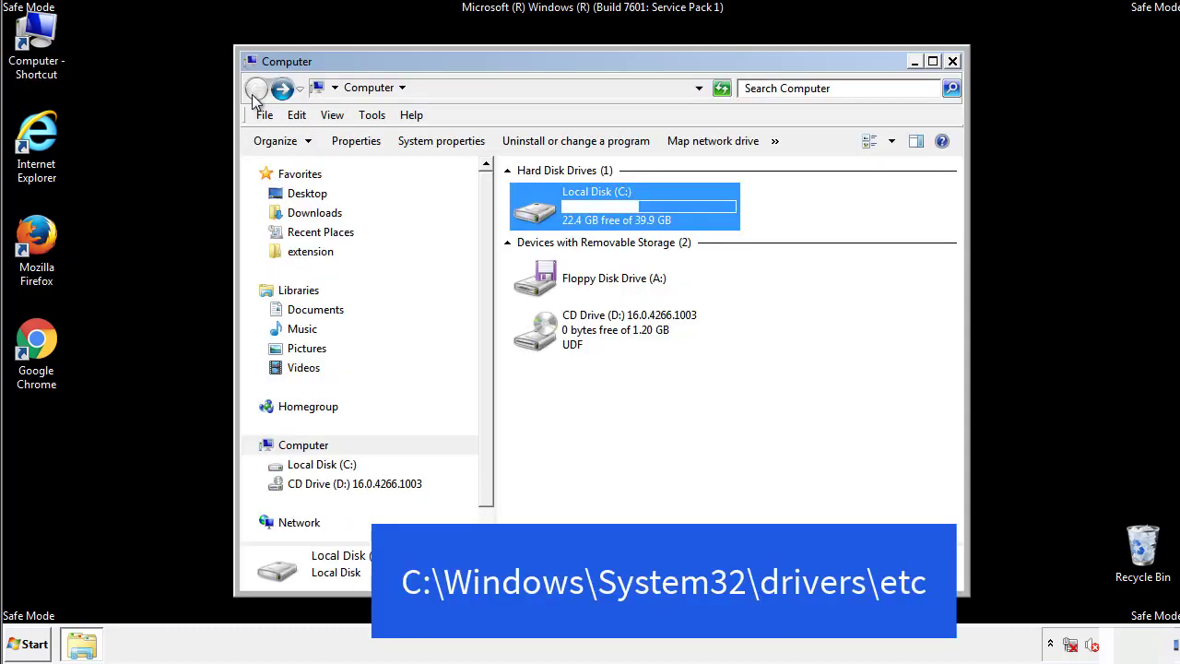
pyautogui.doubleClick(542, 214)
pyautogui.doubleClick(539, 337)
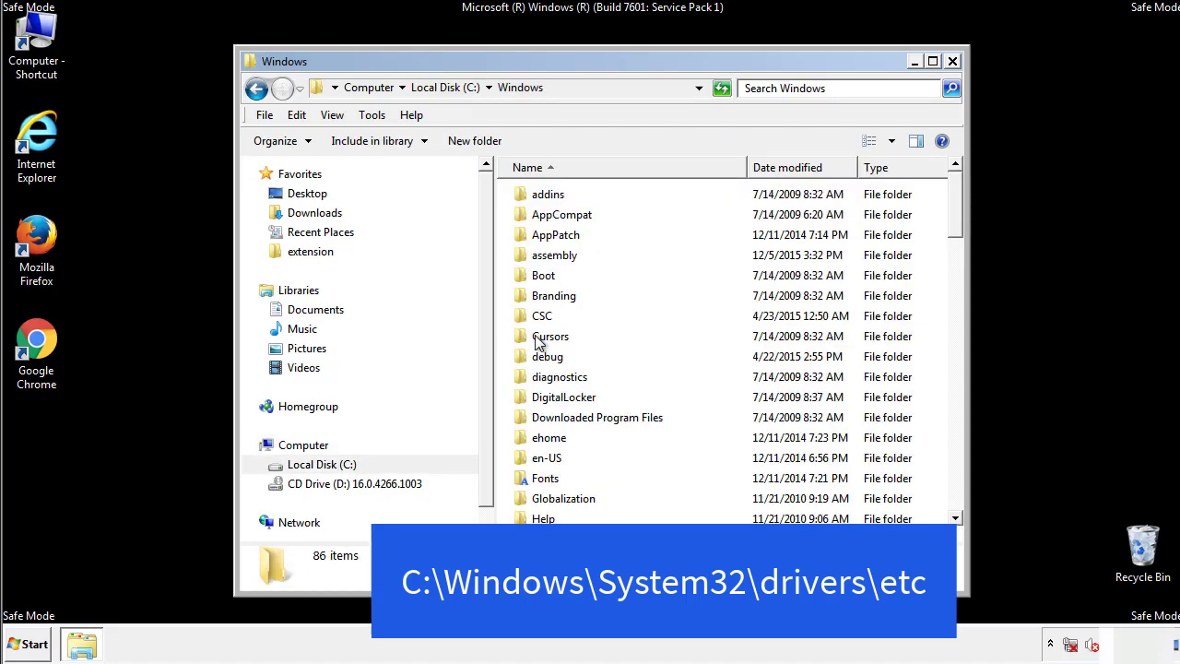
pyautogui.scroll(-2, 542, 410)
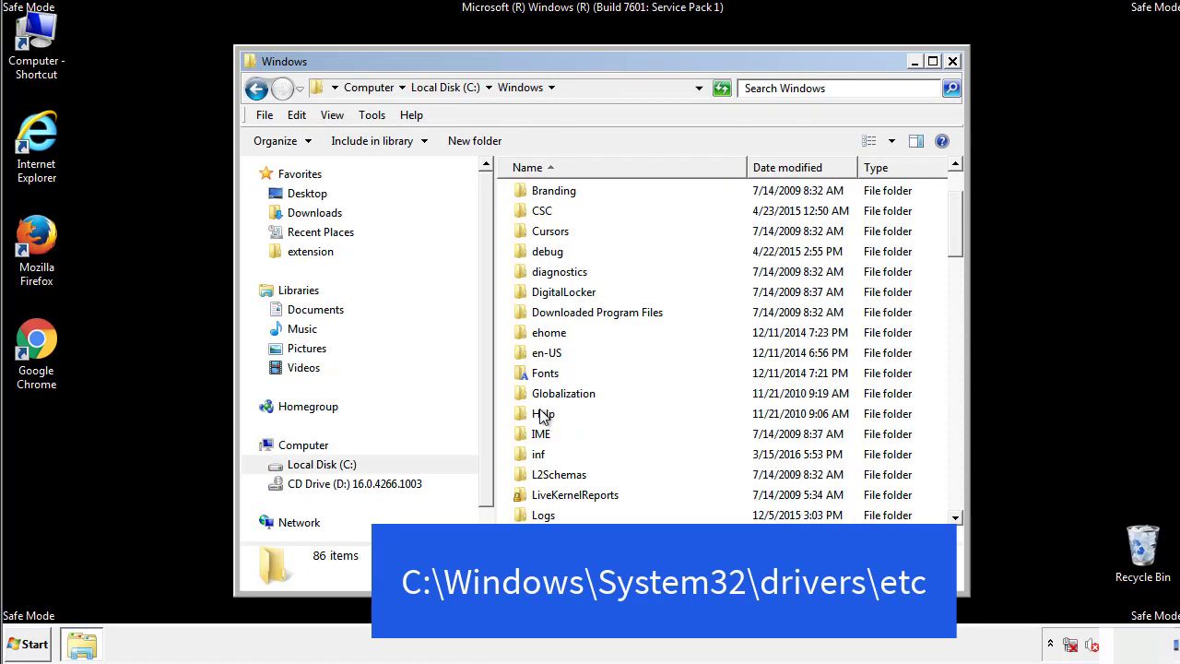
pyautogui.scroll(-7, 542, 416)
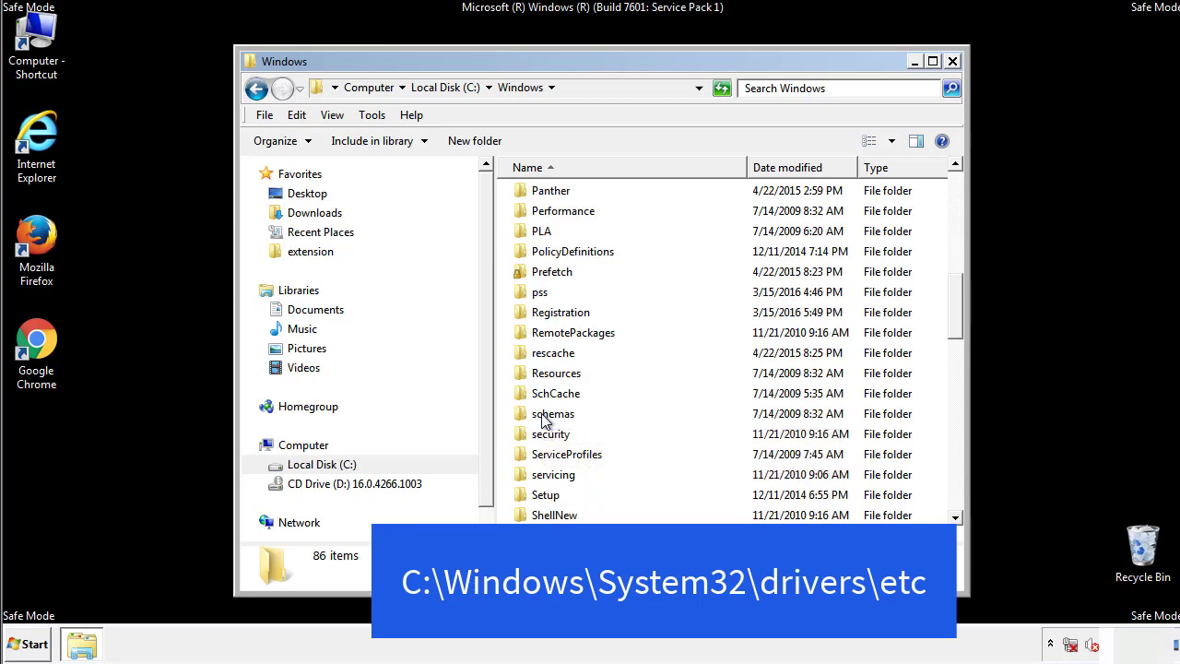
pyautogui.scroll(-2, 542, 417)
pyautogui.doubleClick(559, 476)
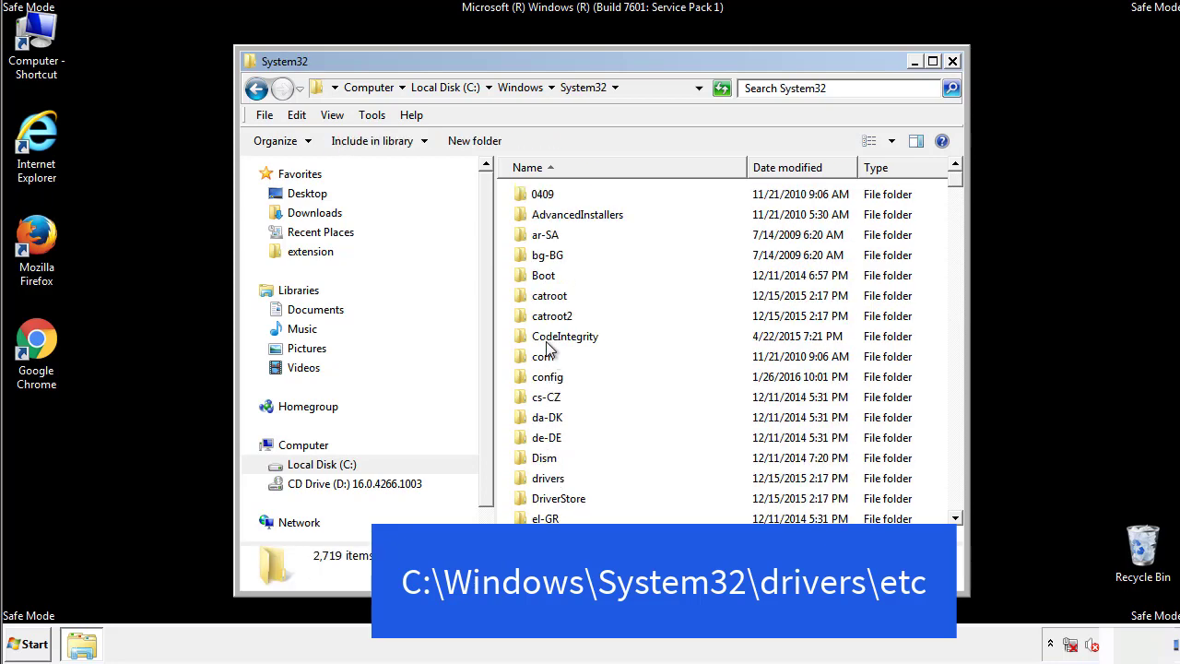
pyautogui.doubleClick(546, 478)
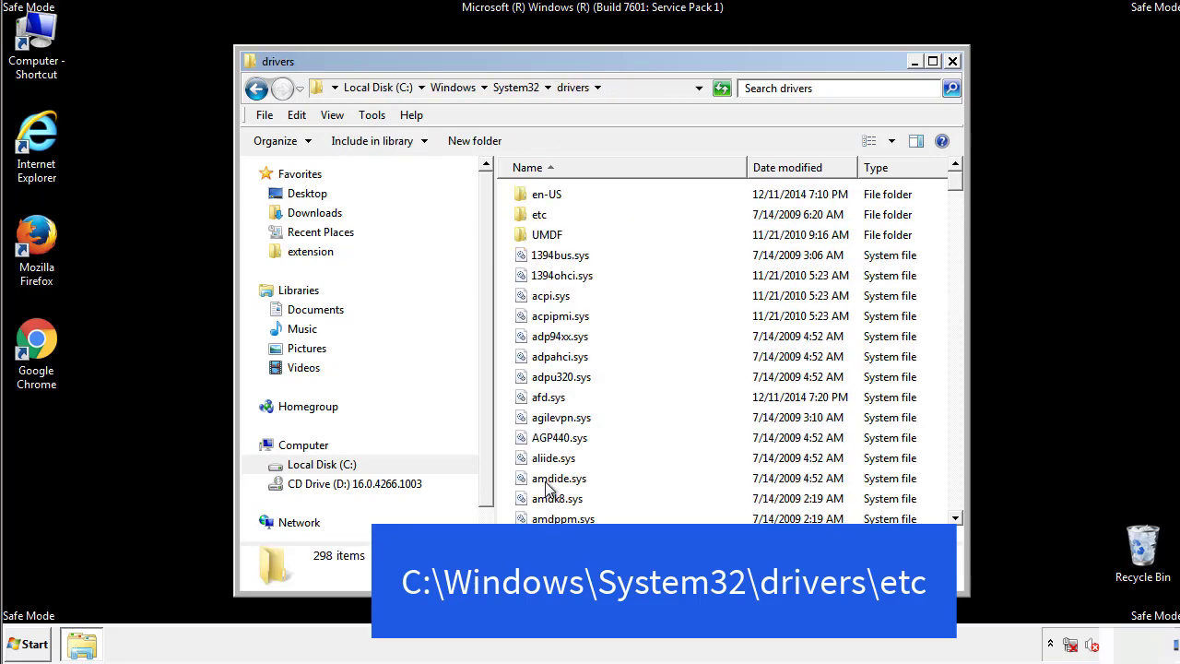
pyautogui.doubleClick(528, 221)
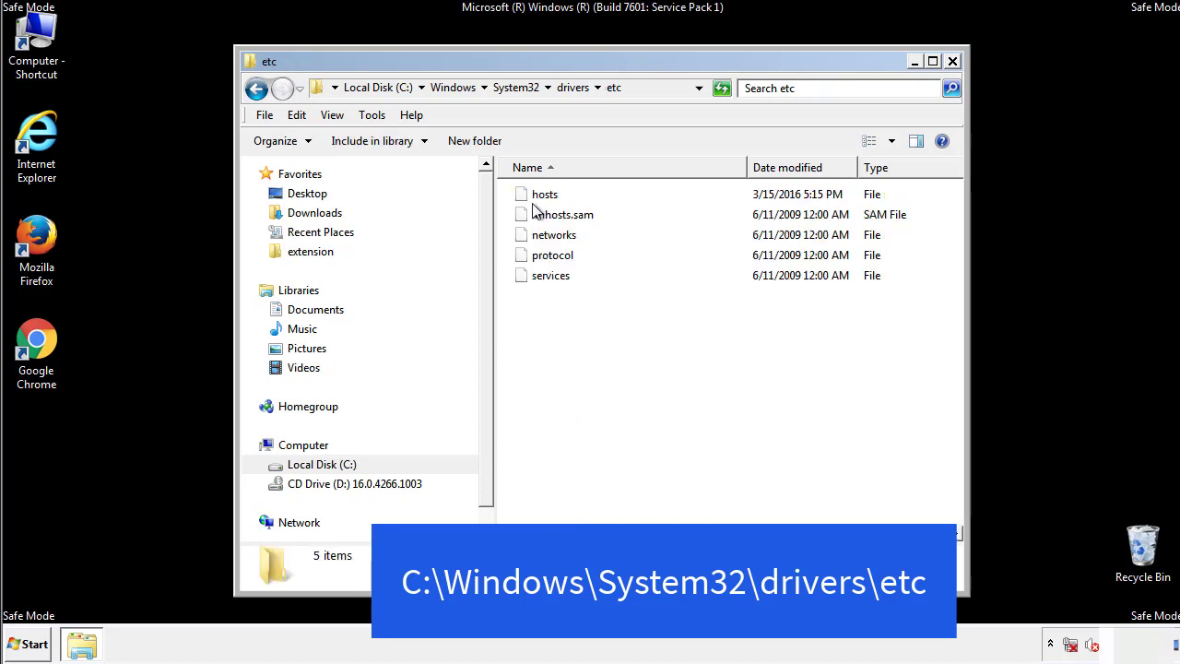
# Open the hosts file in Notepad and bring its window fully into view
pyautogui.doubleClick(538, 197)
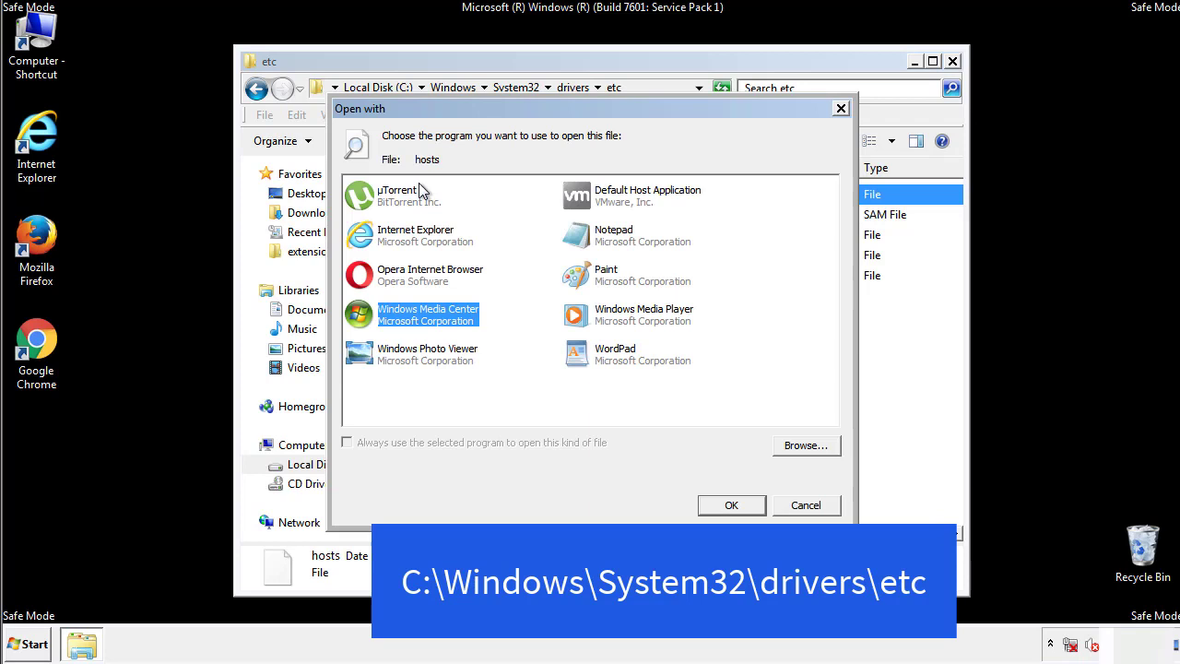
pyautogui.click(597, 242)
pyautogui.click(731, 506)
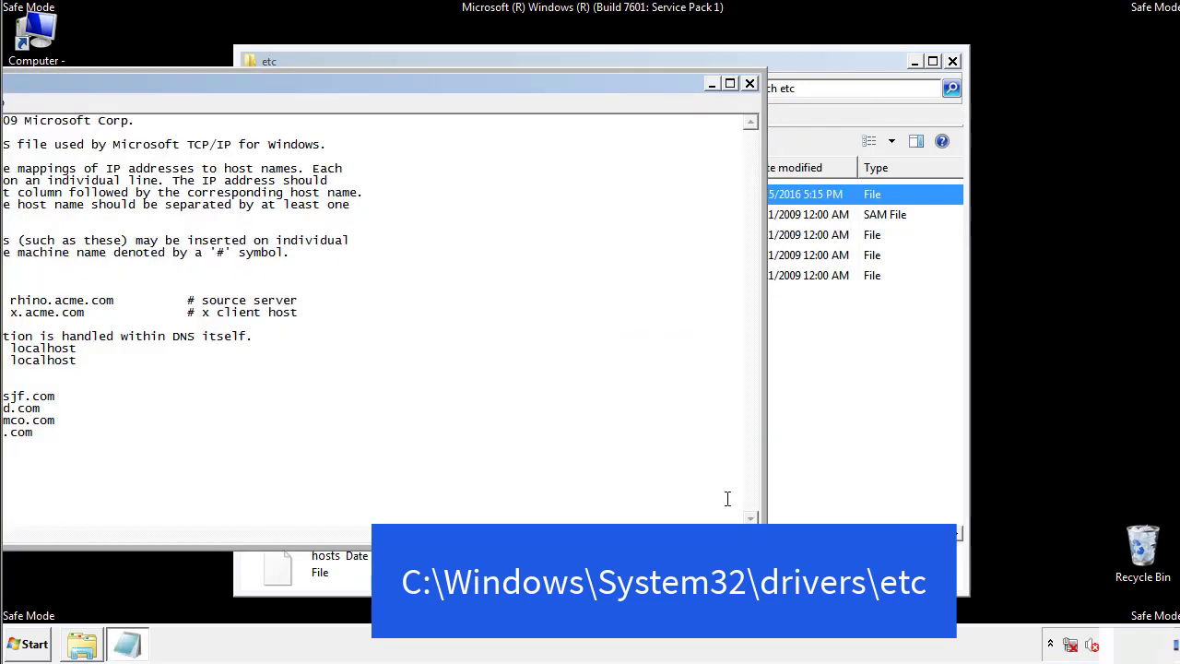
pyautogui.moveTo(482, 83); pyautogui.dragTo(750, 100)
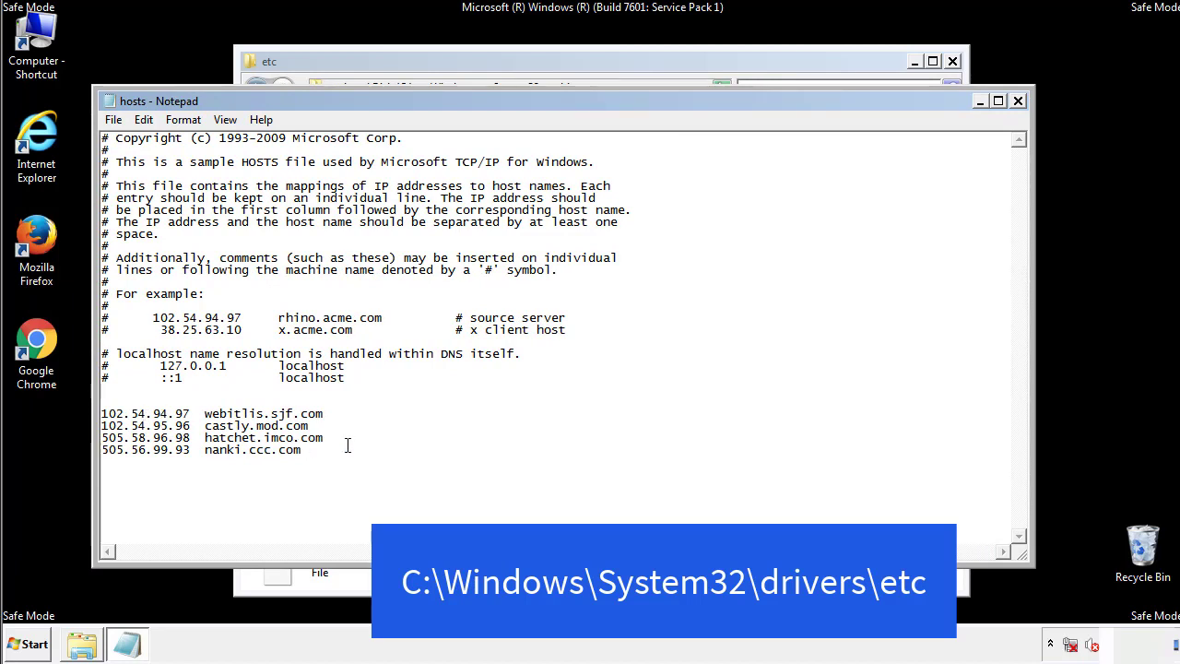
# Delete the four uncommented IP entries below the localhost lines, save the hosts file and close its folder
pyautogui.moveTo(329, 452); pyautogui.dragTo(125, 408)
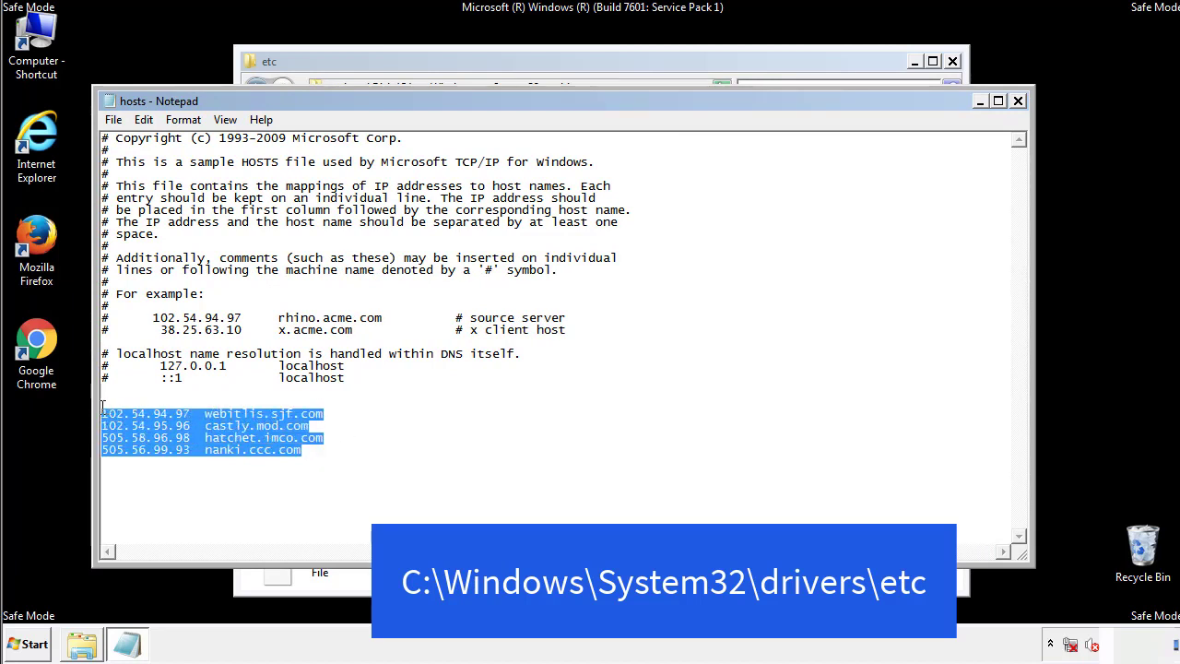
pyautogui.press('Delete')
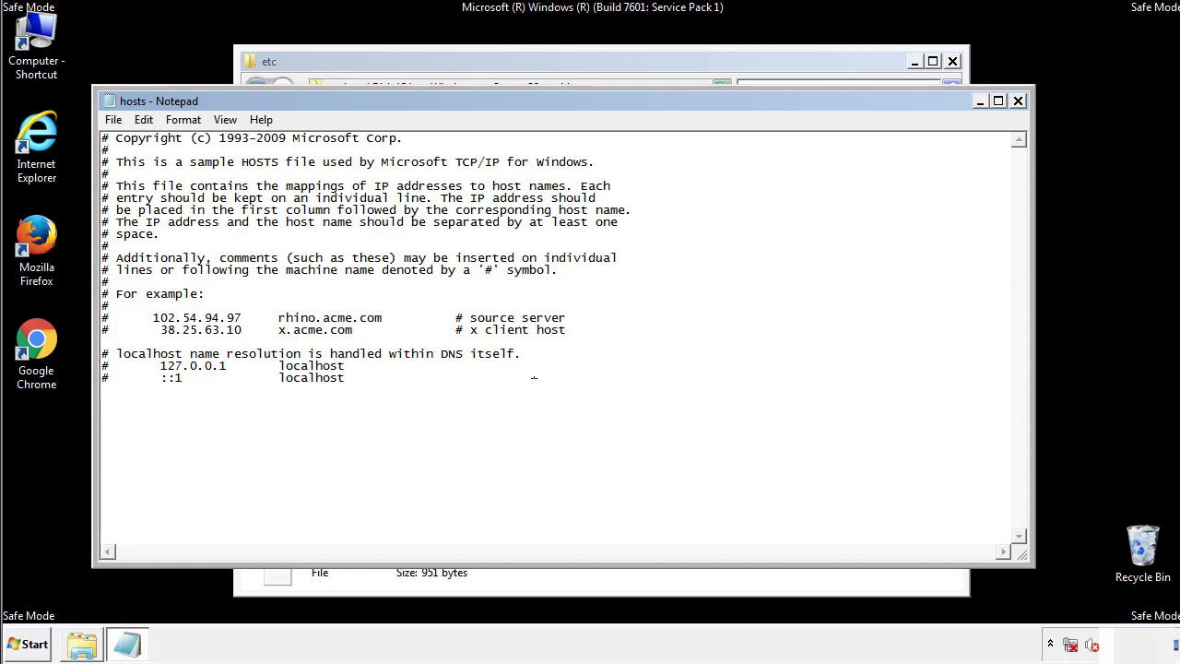
pyautogui.click(1019, 102)
pyautogui.click(521, 337)
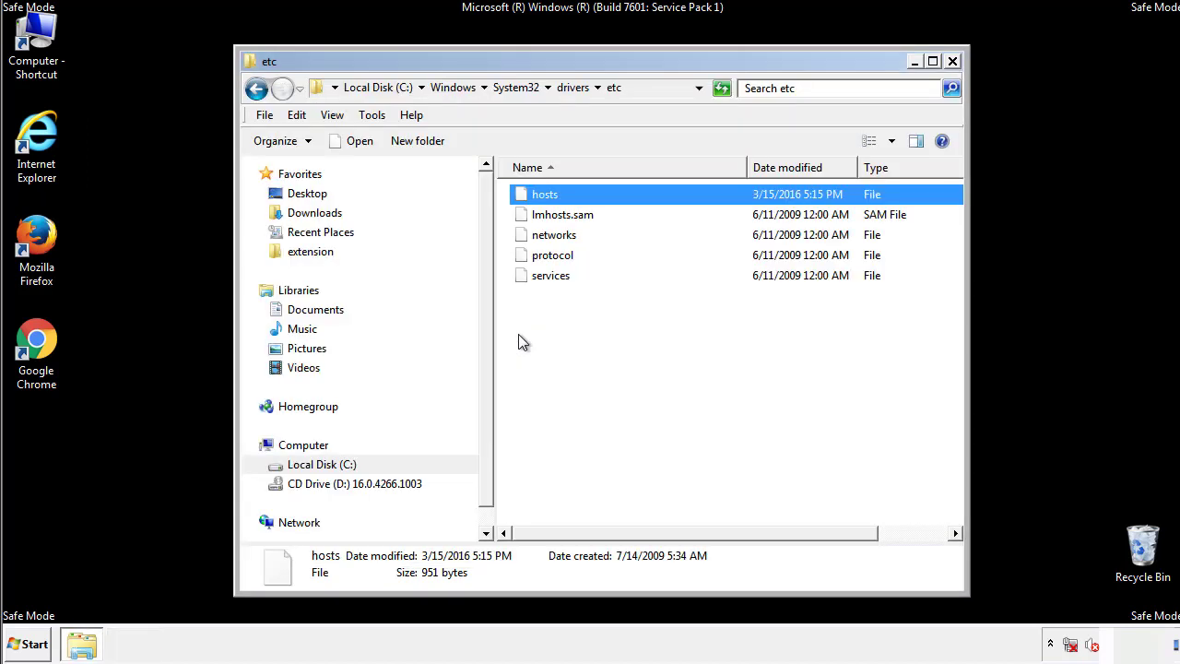
pyautogui.click(518, 334)
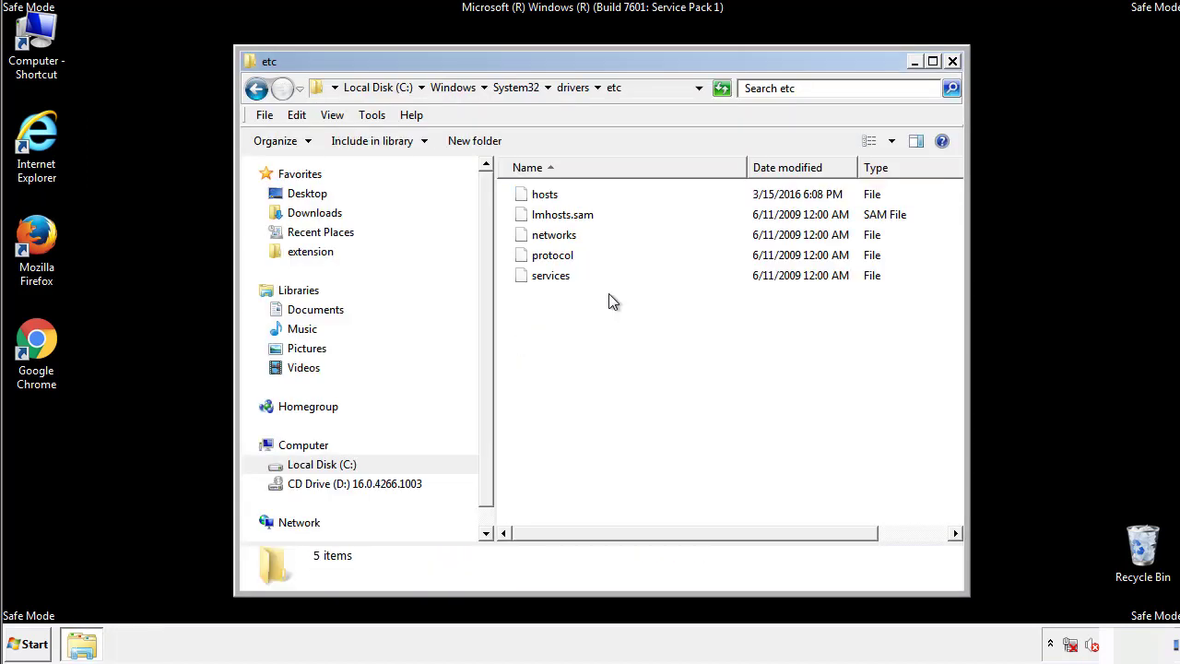
pyautogui.click(952, 63)
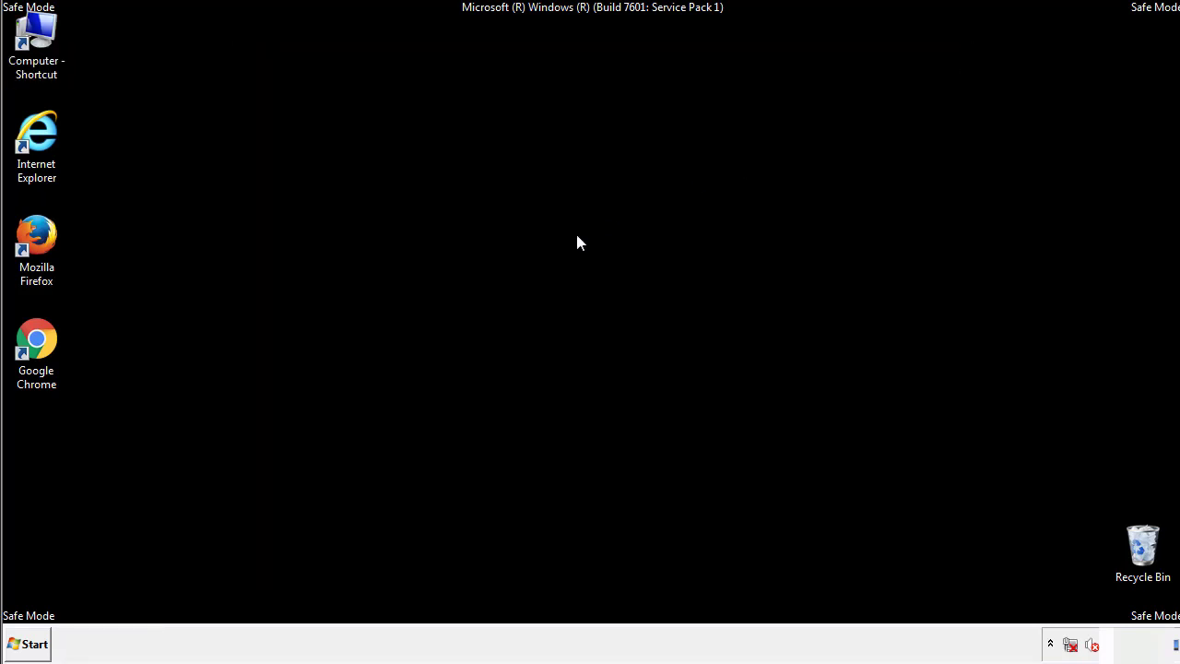
# Open the Startup programs folder in a file window
pyautogui.click(28, 643)
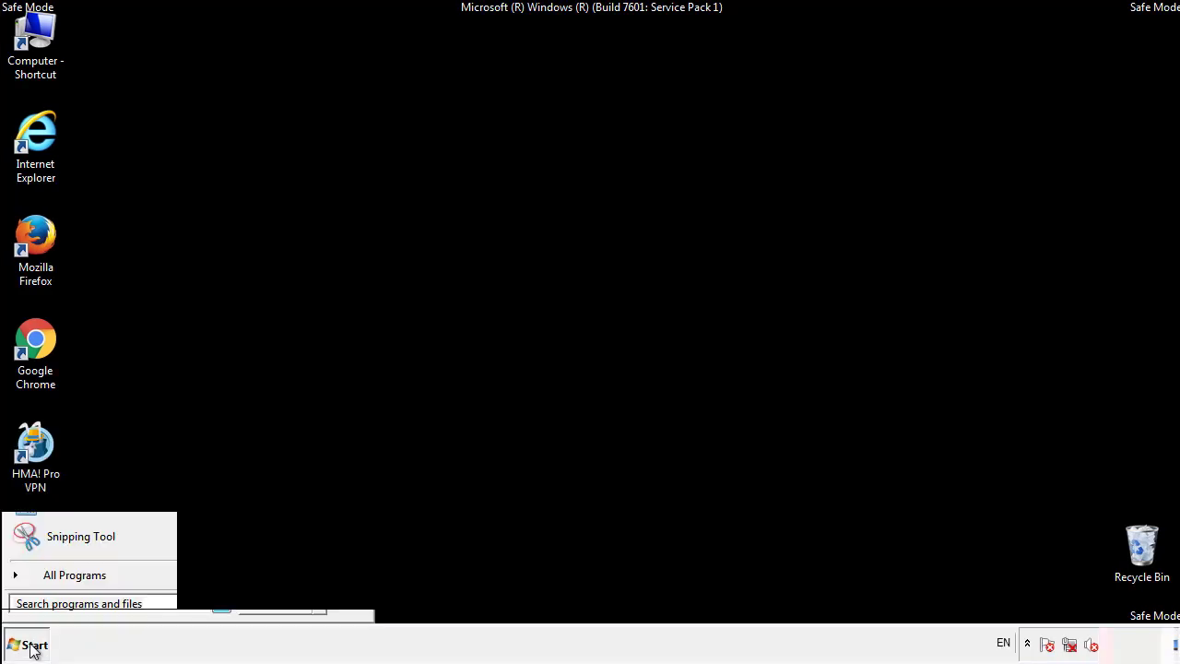
pyautogui.click(53, 581)
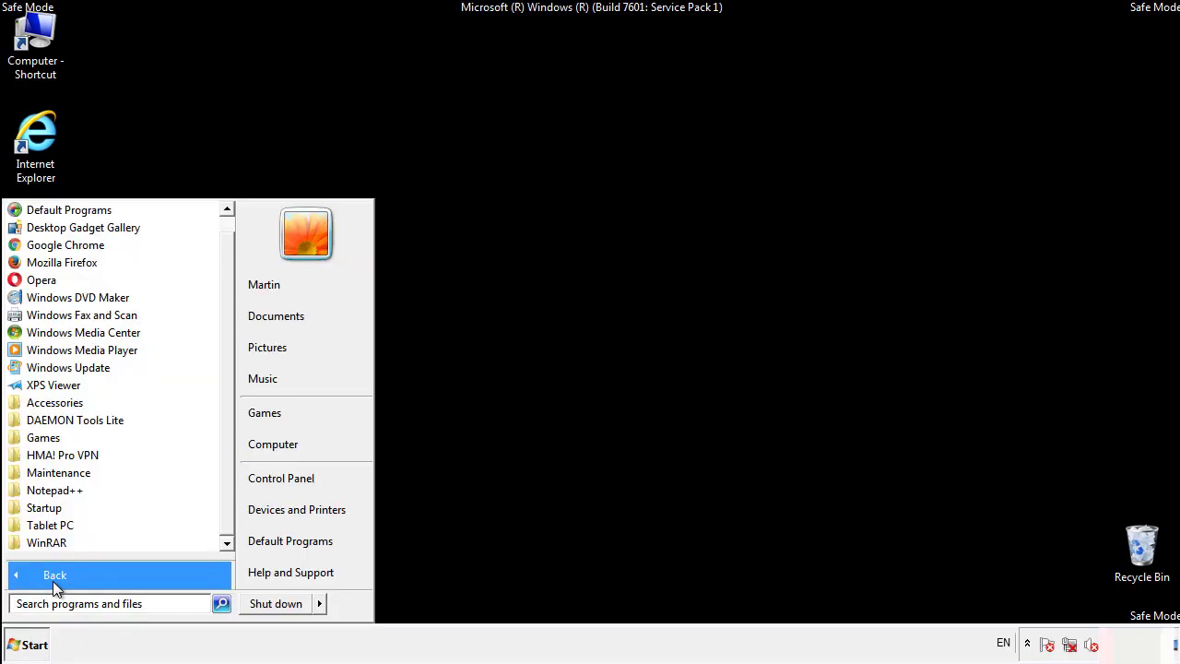
pyautogui.rightClick(45, 505)
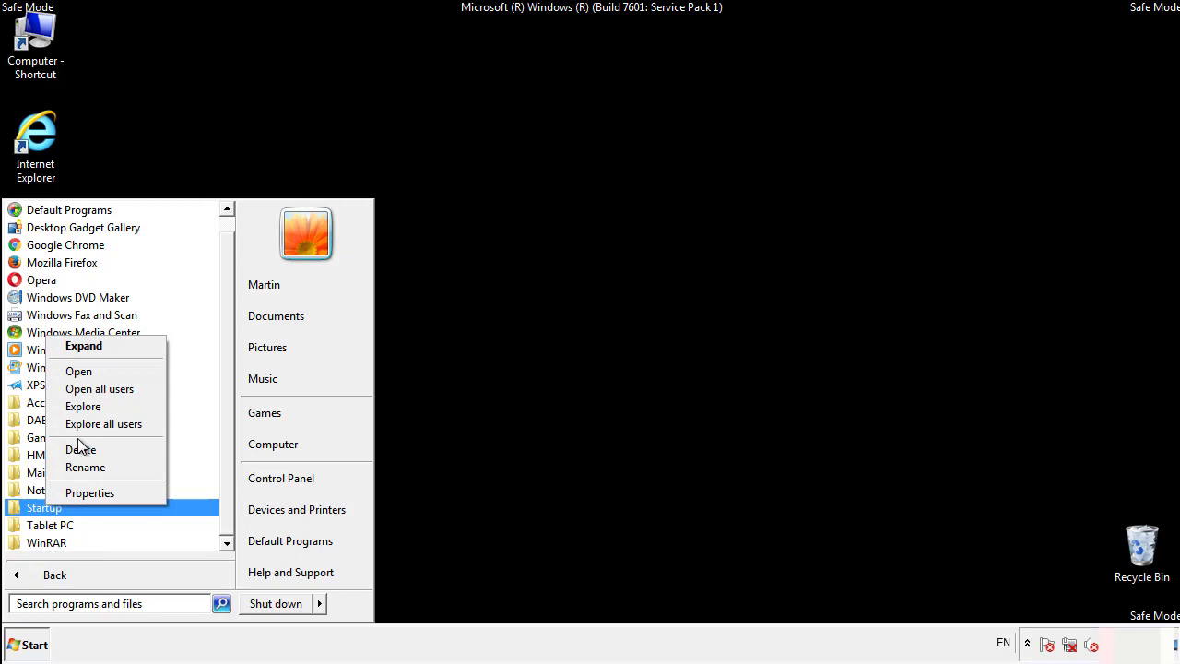
pyautogui.click(89, 370)
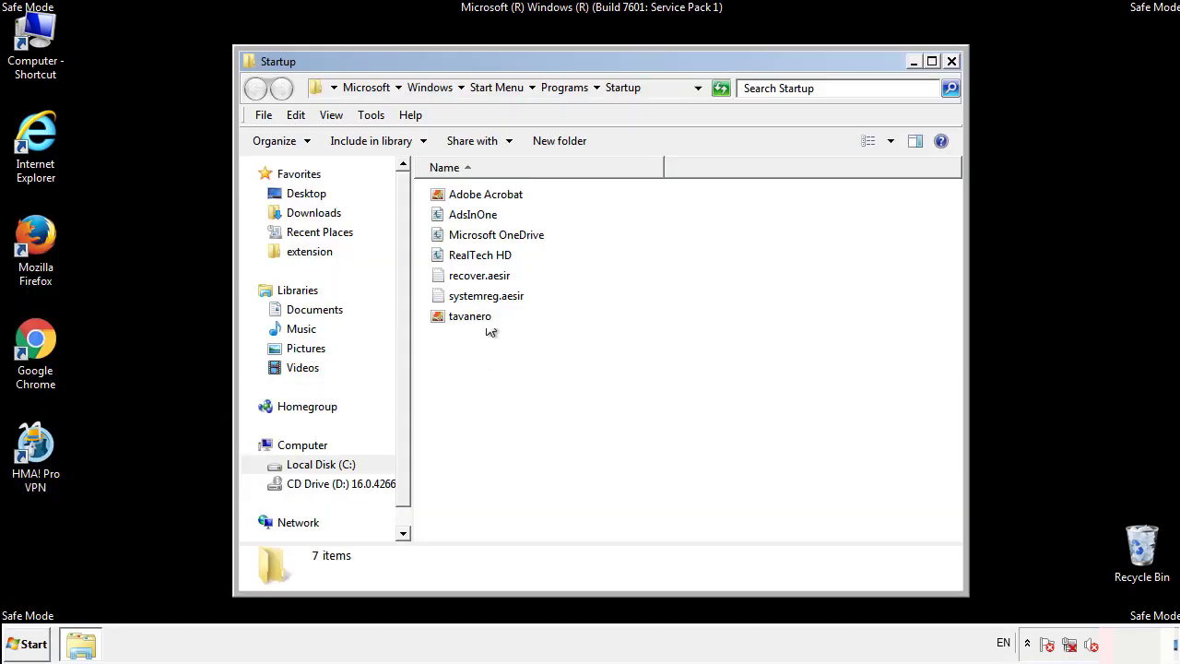
# Delete AdsInOne, recover.aesir, systemreg.aesir and tavanero from the Startup folder, confirm moving them to the Recycle Bin and close the folder
pyautogui.click(475, 214)
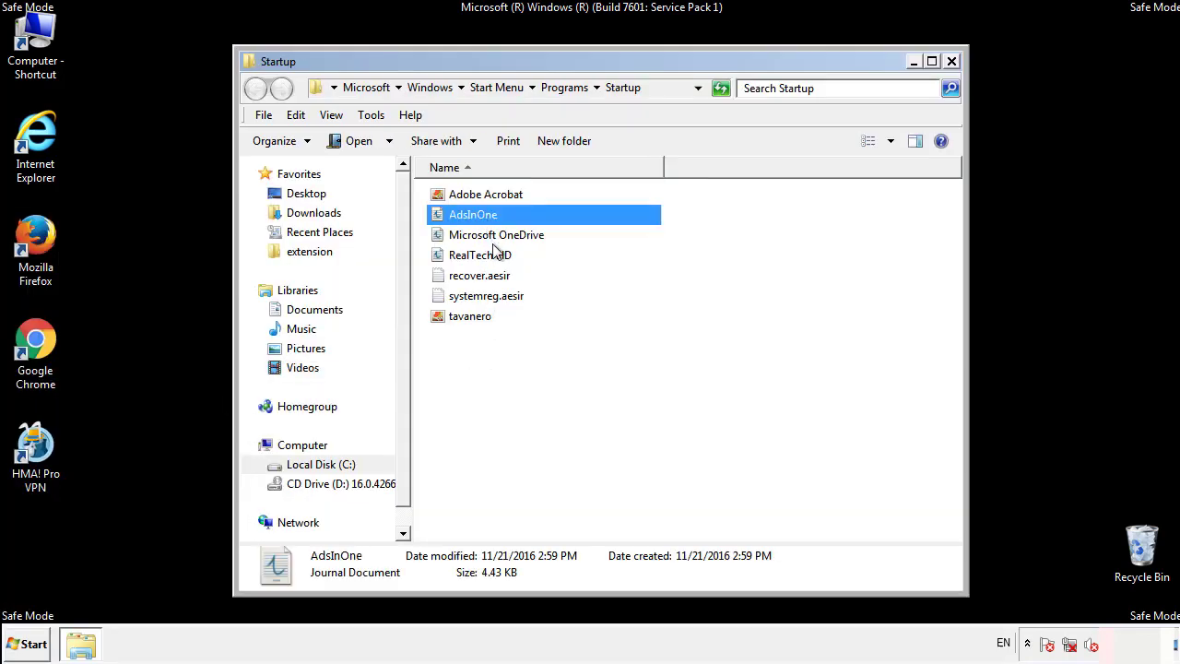
pyautogui.keyDown('ctrl'); pyautogui.click(479, 276); pyautogui.keyUp('ctrl')
pyautogui.keyDown('ctrl'); pyautogui.click(491, 296); pyautogui.keyUp('ctrl')
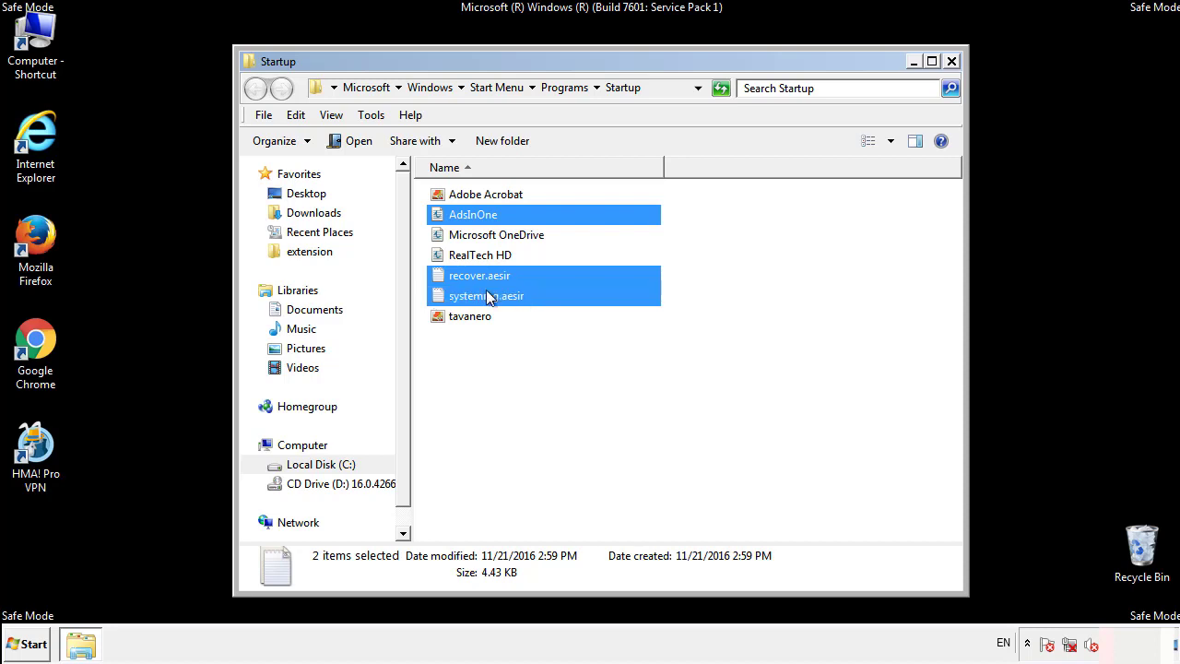
pyautogui.keyDown('ctrl'); pyautogui.click(471, 316); pyautogui.keyUp('ctrl')
pyautogui.rightClick(467, 317)
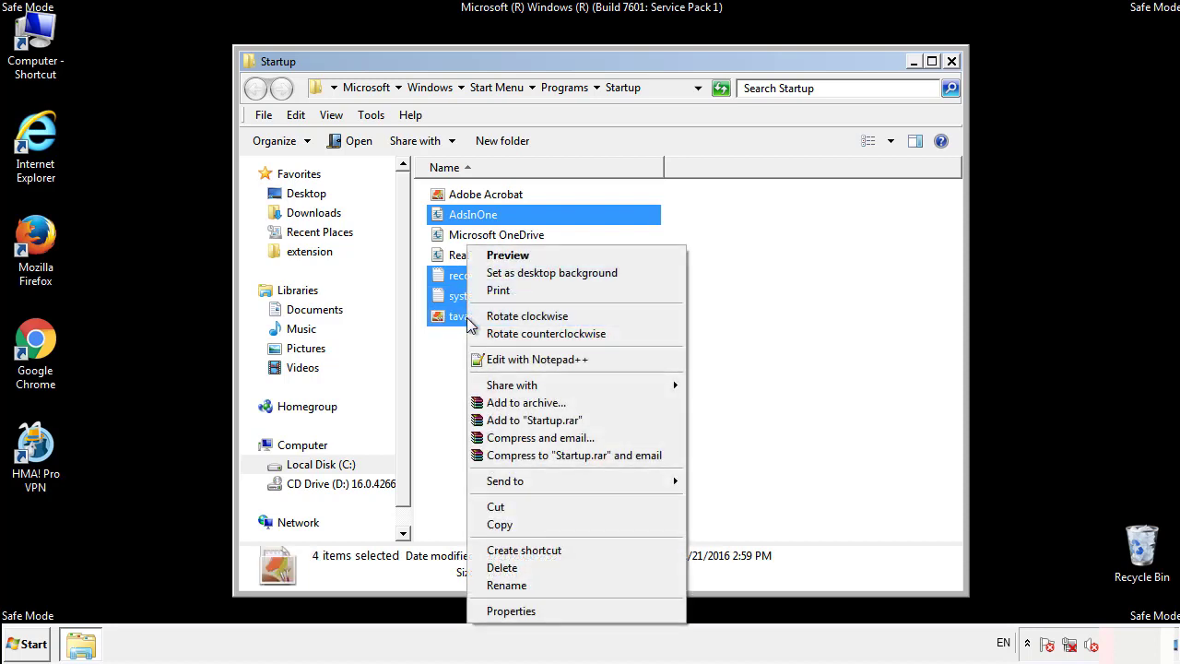
pyautogui.click(499, 567)
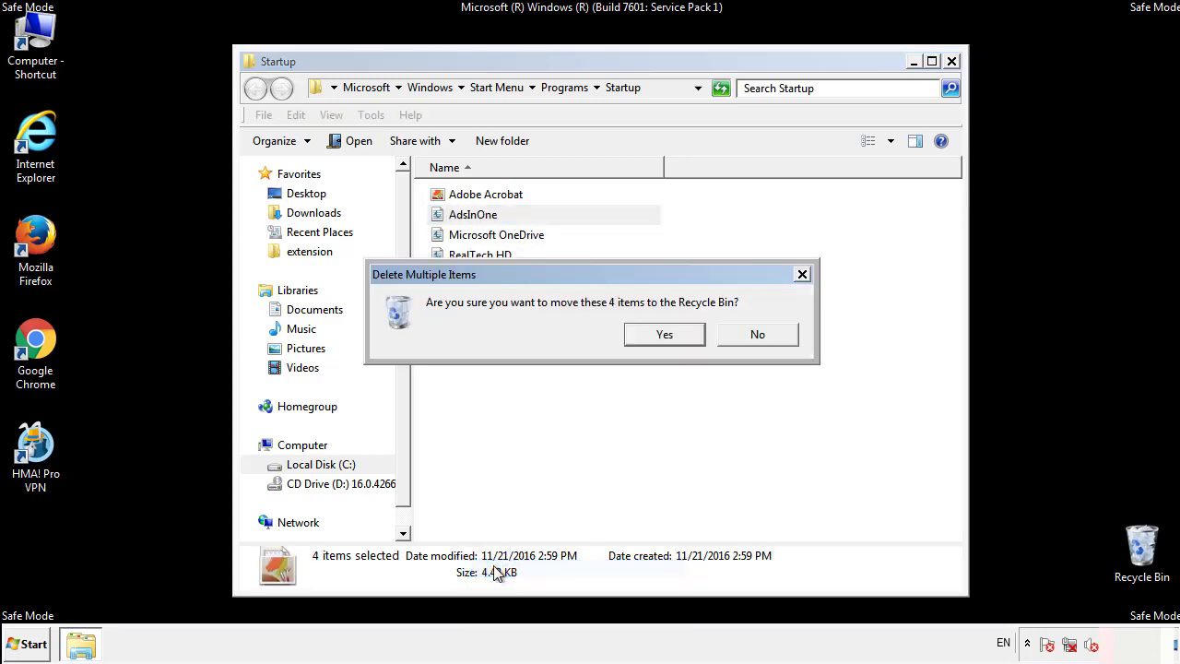
pyautogui.click(651, 337)
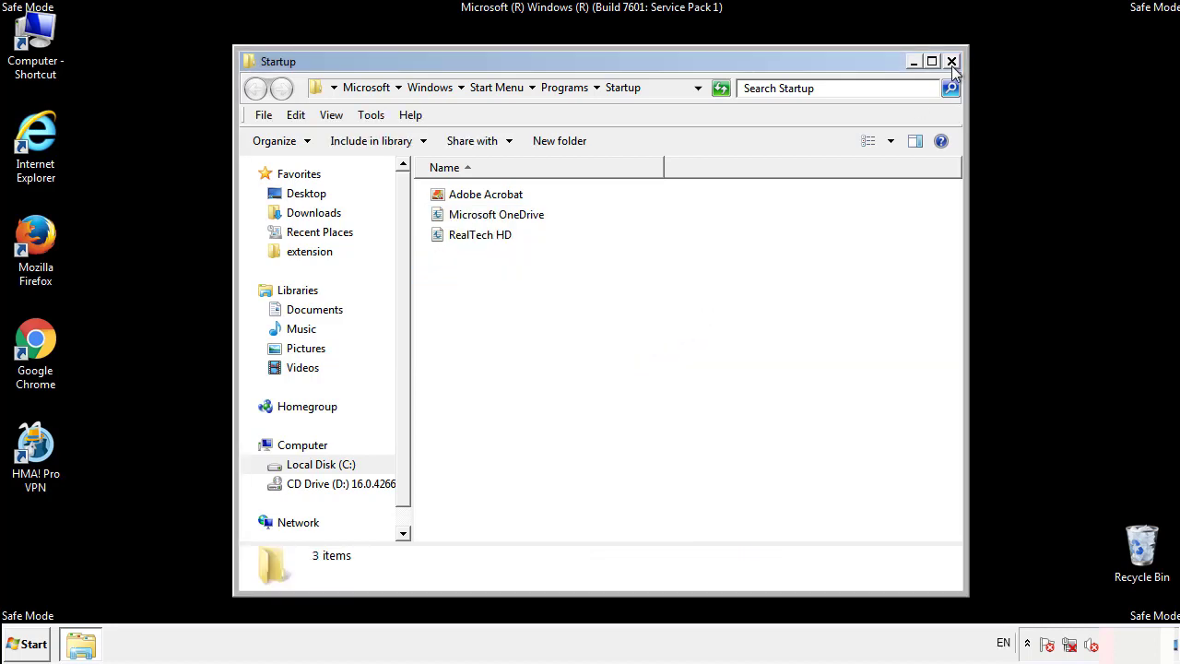
pyautogui.click(952, 65)
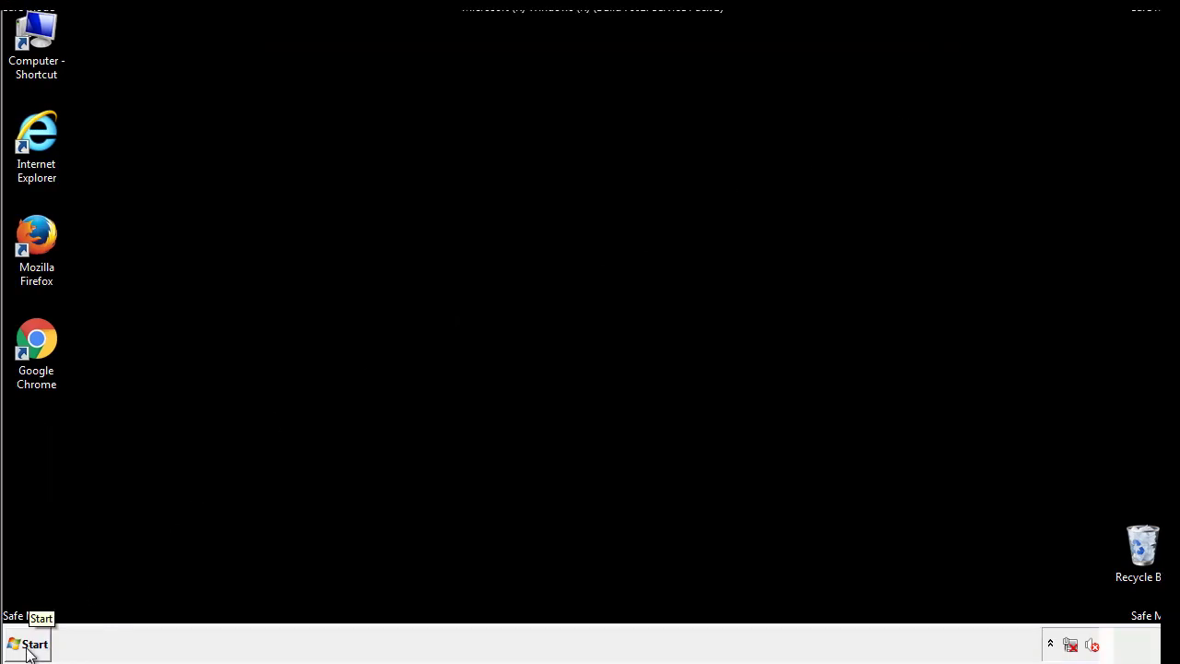
# Search for regedit and launch the Registry Editor
pyautogui.click(28, 647)
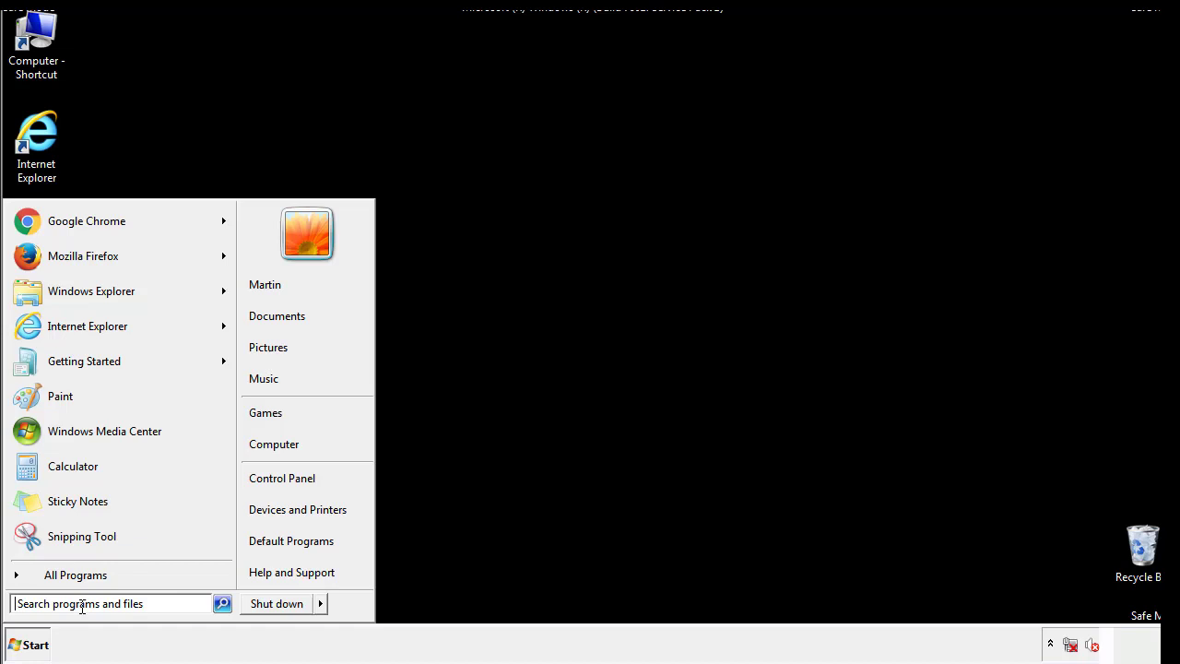
pyautogui.write('reged')
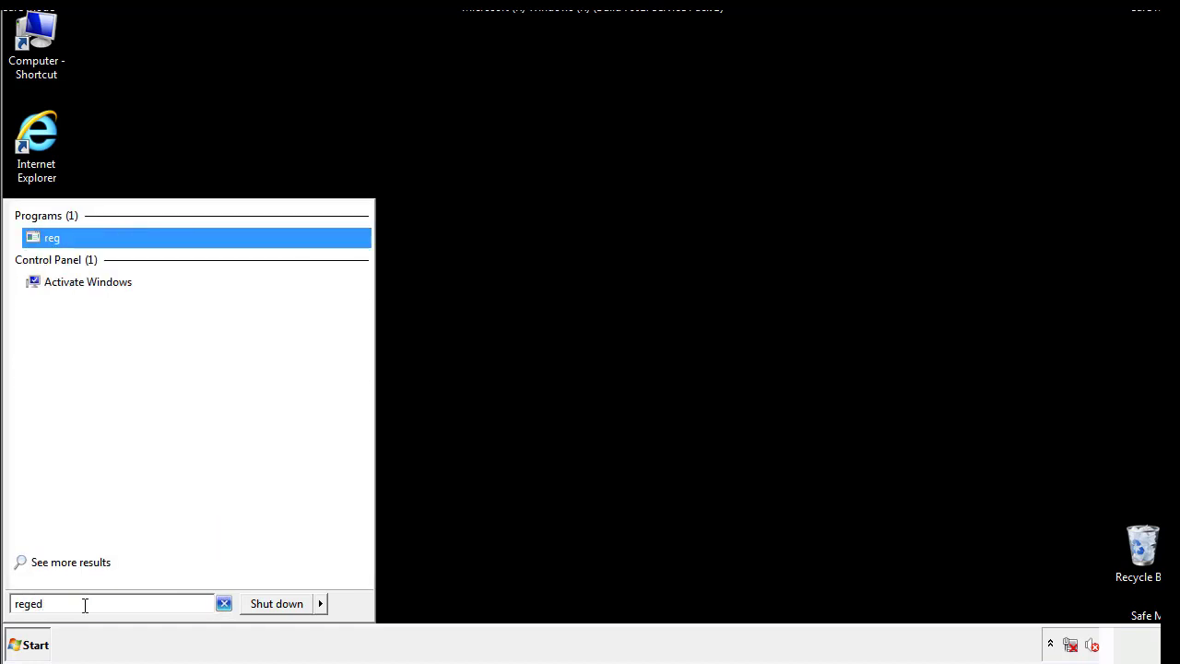
pyautogui.write('it')
pyautogui.press('Return')
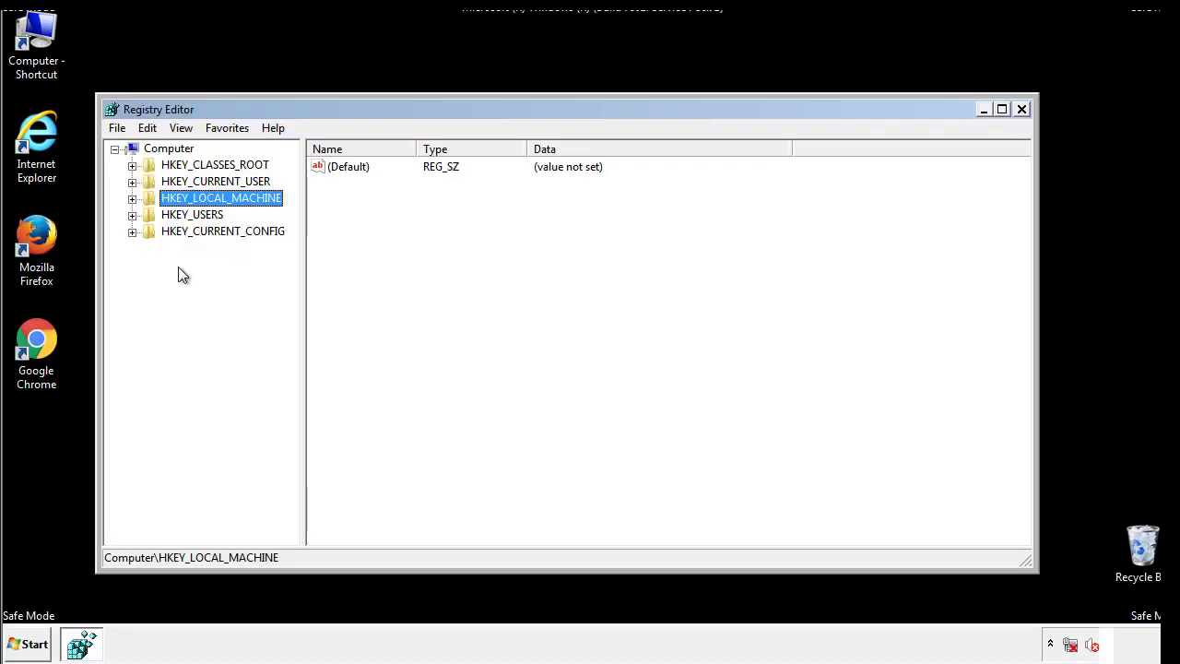
# Browse the registry to the key HKEY_LOCAL_MACHINE\SOFTWARE\Microsoft\Windows\CurrentVersion\Run
pyautogui.click(131, 200)
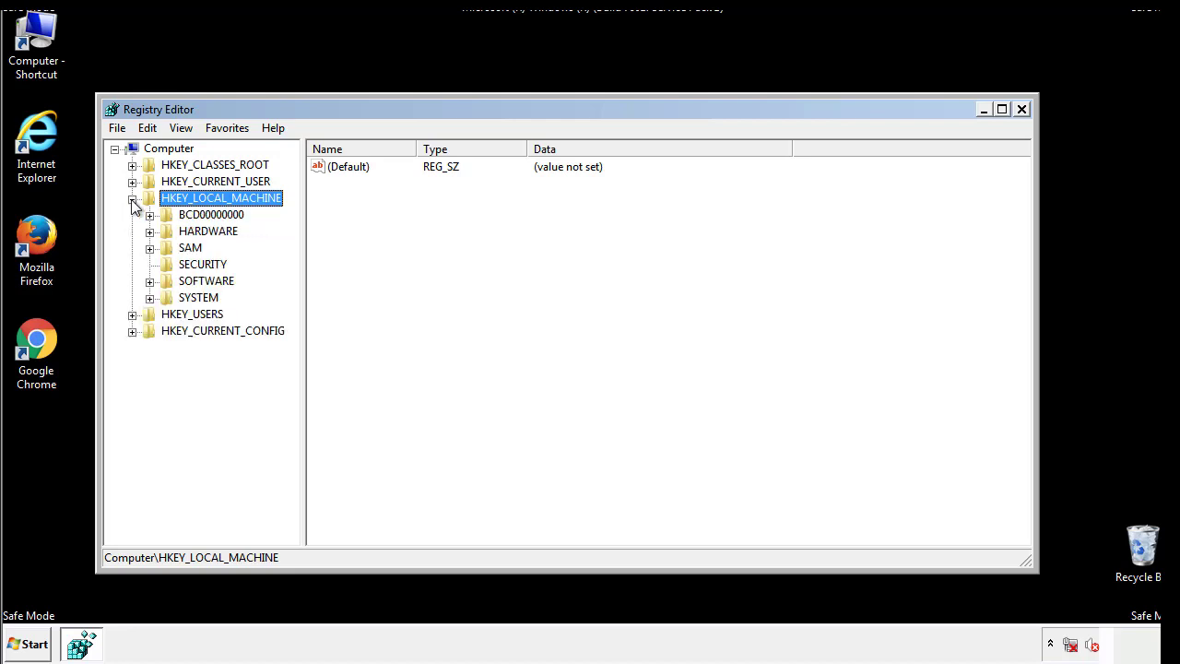
pyautogui.click(150, 281)
pyautogui.moveTo(291, 272); pyautogui.dragTo(292, 305)
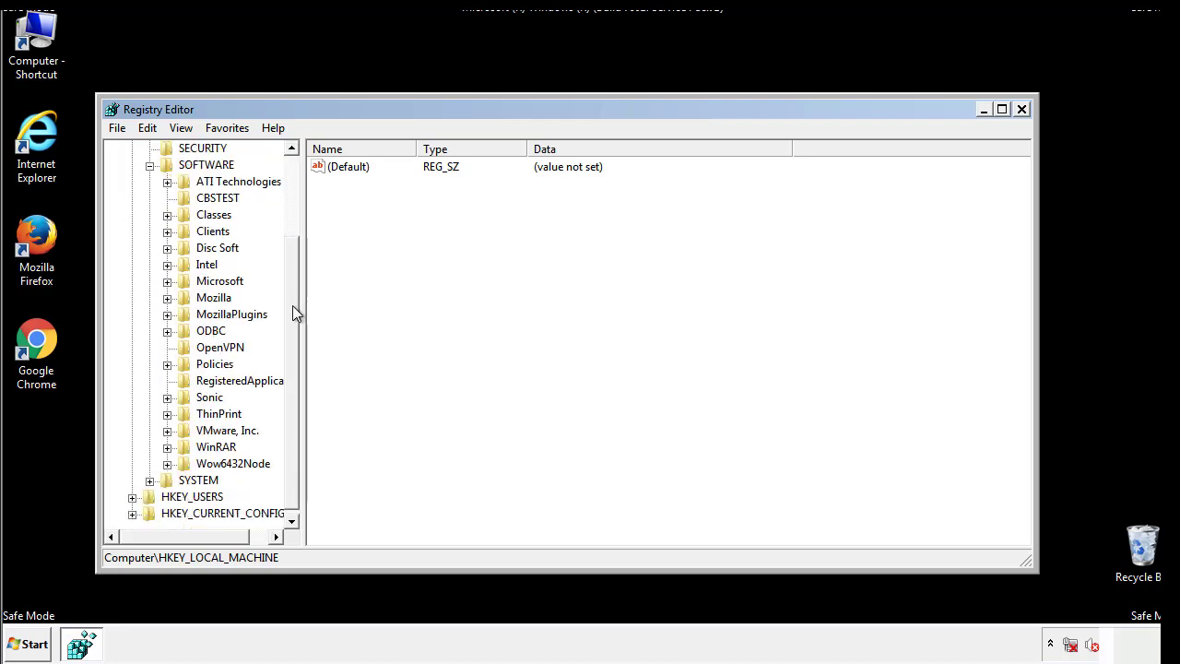
pyautogui.click(166, 281)
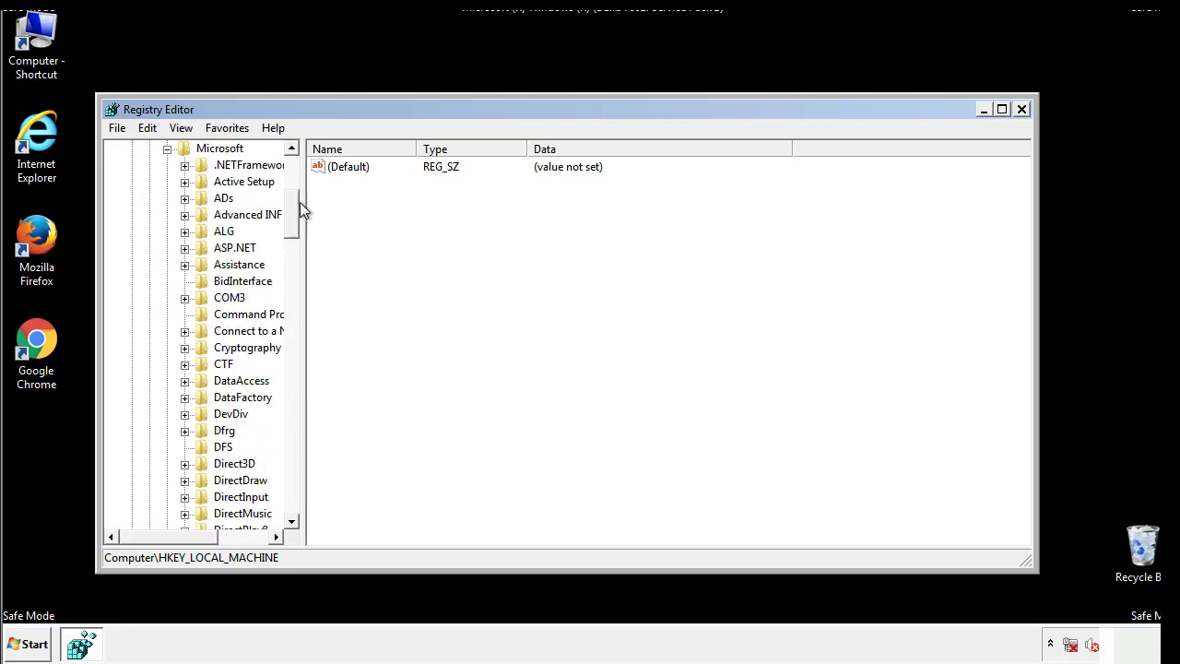
pyautogui.moveTo(291, 226)
pyautogui.mouseDown()
pyautogui.moveTo(293, 488)
pyautogui.moveTo(292, 477)
pyautogui.mouseUp()
pyautogui.click(186, 282)
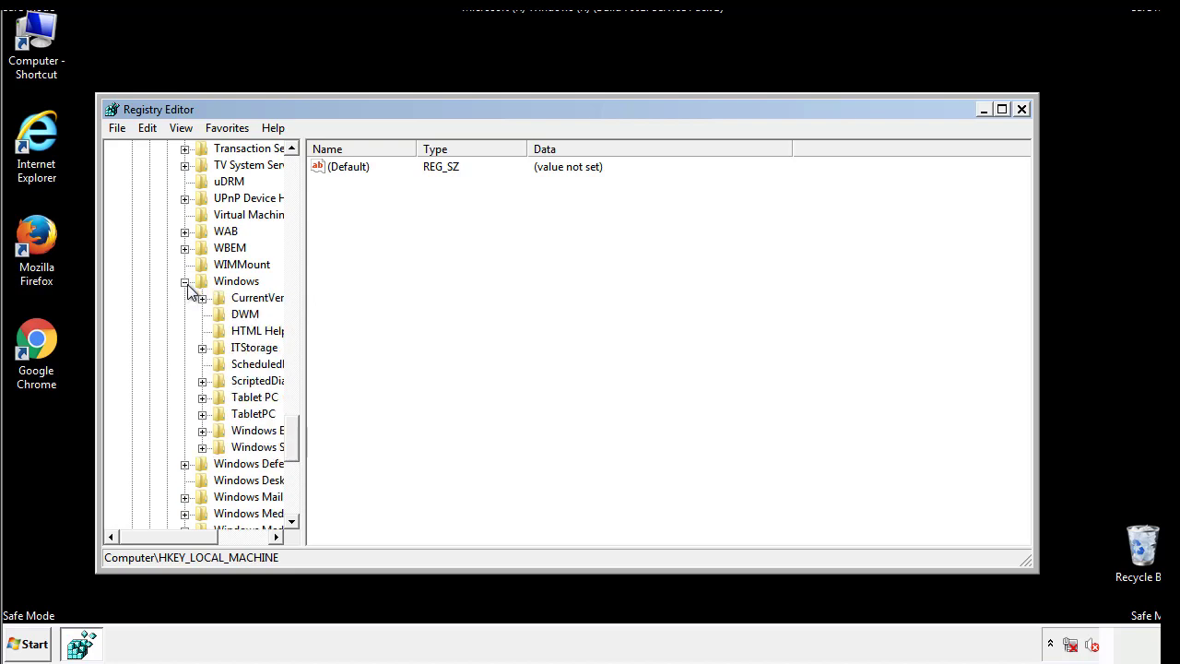
pyautogui.moveTo(162, 536); pyautogui.dragTo(188, 541)
pyautogui.click(151, 298)
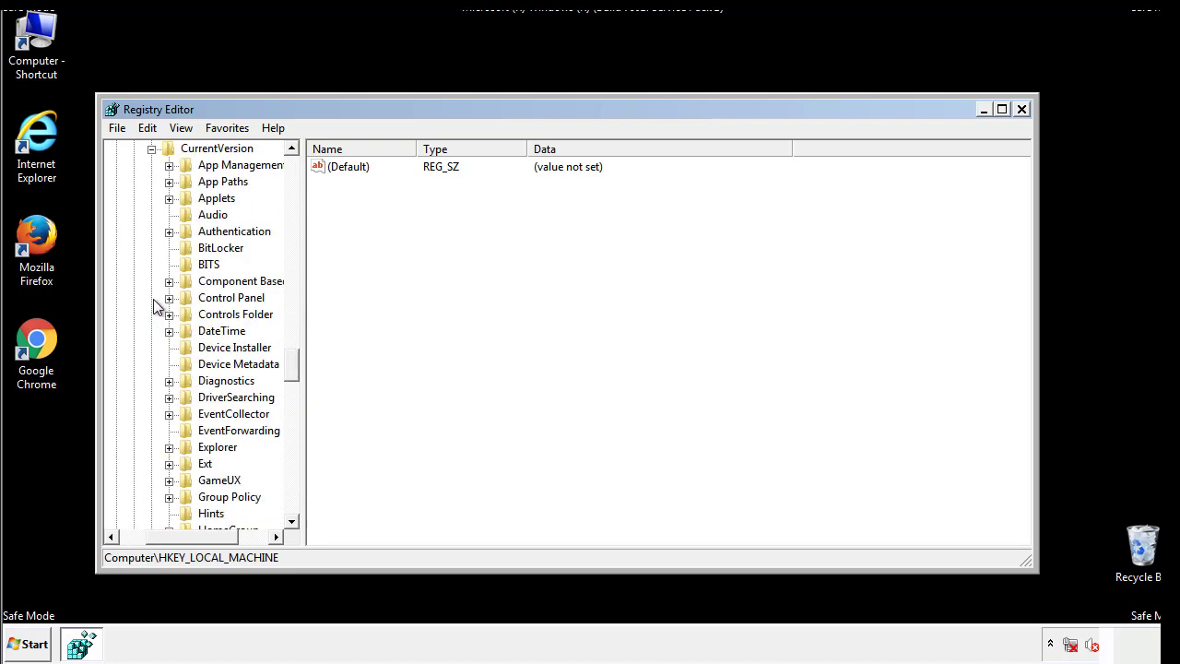
pyautogui.moveTo(300, 364); pyautogui.dragTo(291, 428)
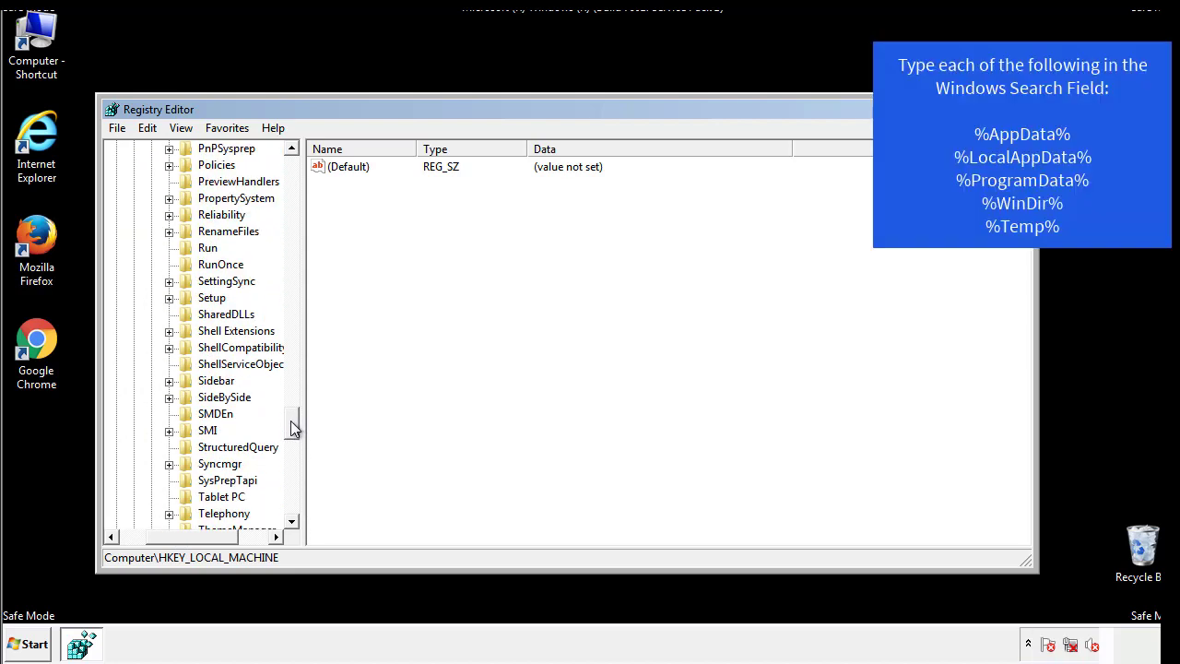
pyautogui.click(201, 248)
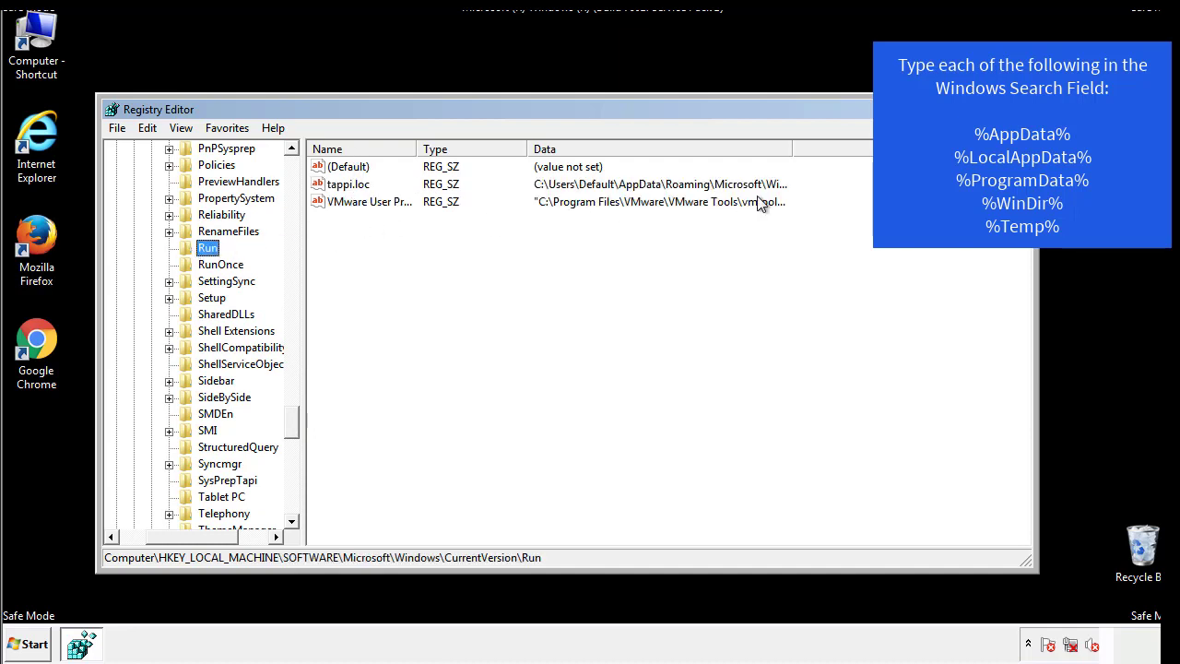
# Delete the suspicious tappi.loc value from the Run key and confirm its permanent removal
pyautogui.rightClick(343, 186)
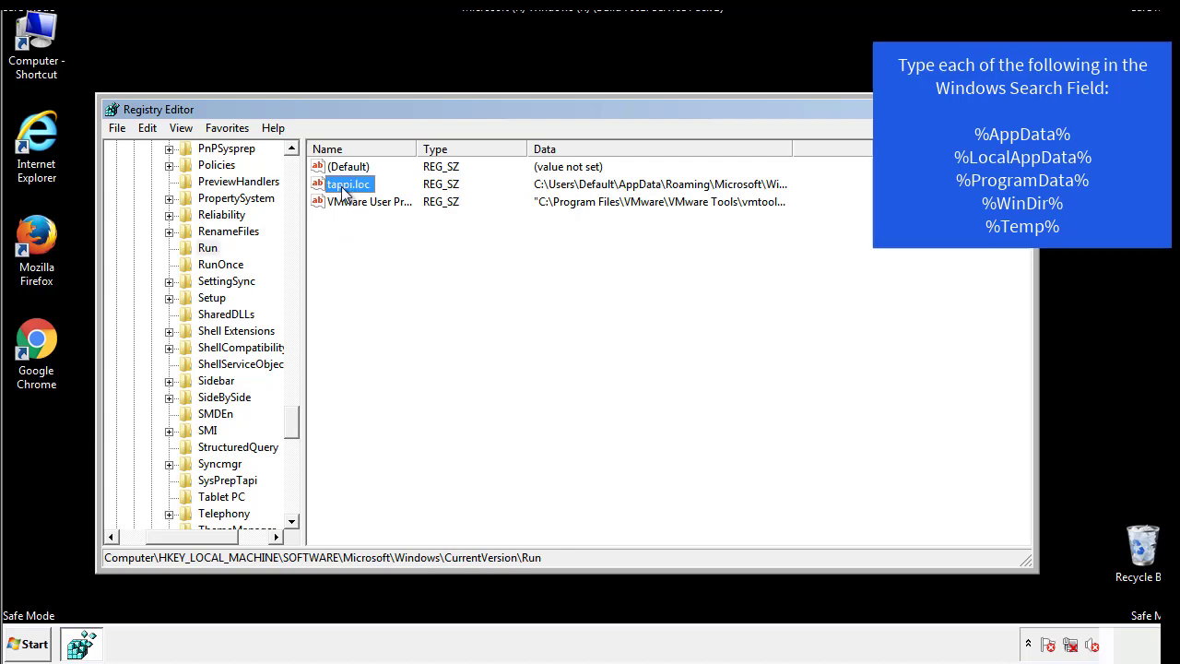
pyautogui.click(369, 240)
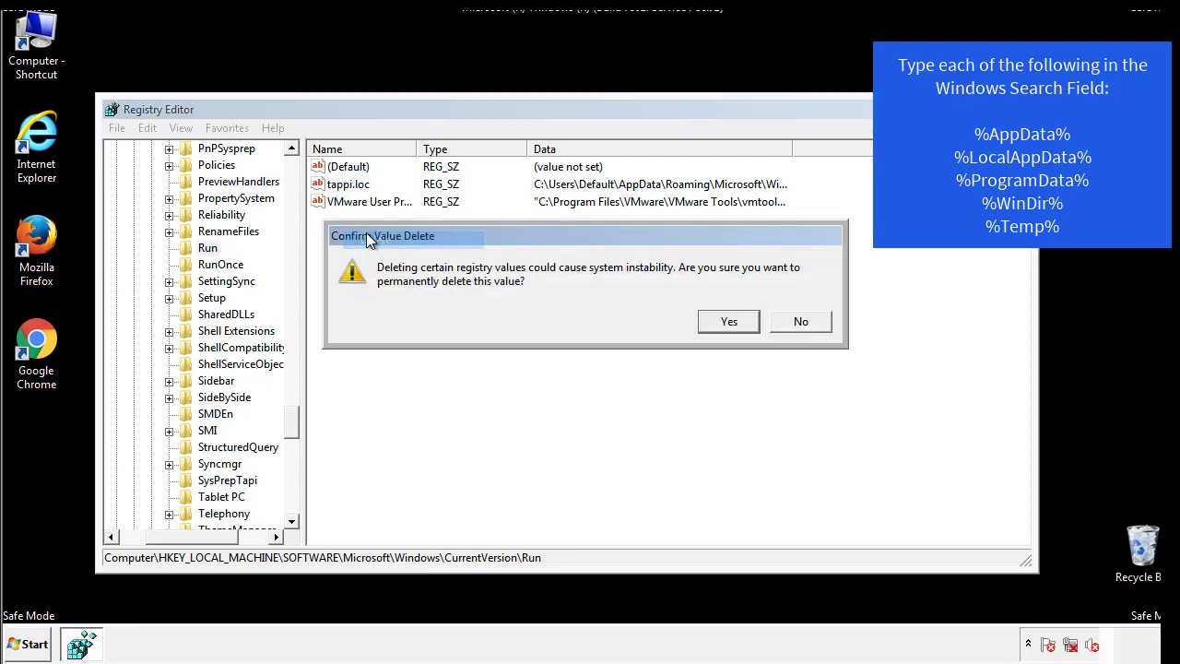
pyautogui.click(718, 327)
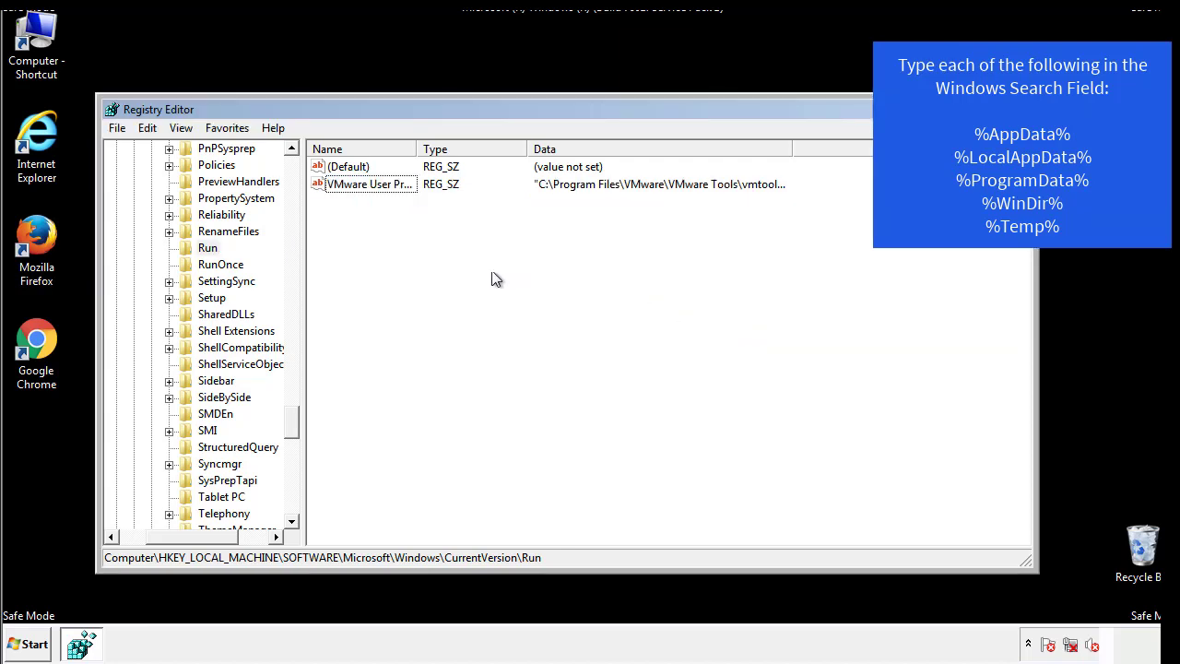
# Return to the root of the registry tree and collapse the HKEY_LOCAL_MACHINE branch
pyautogui.moveTo(292, 424); pyautogui.dragTo(292, 501)
pyautogui.moveTo(182, 544); pyautogui.dragTo(143, 548)
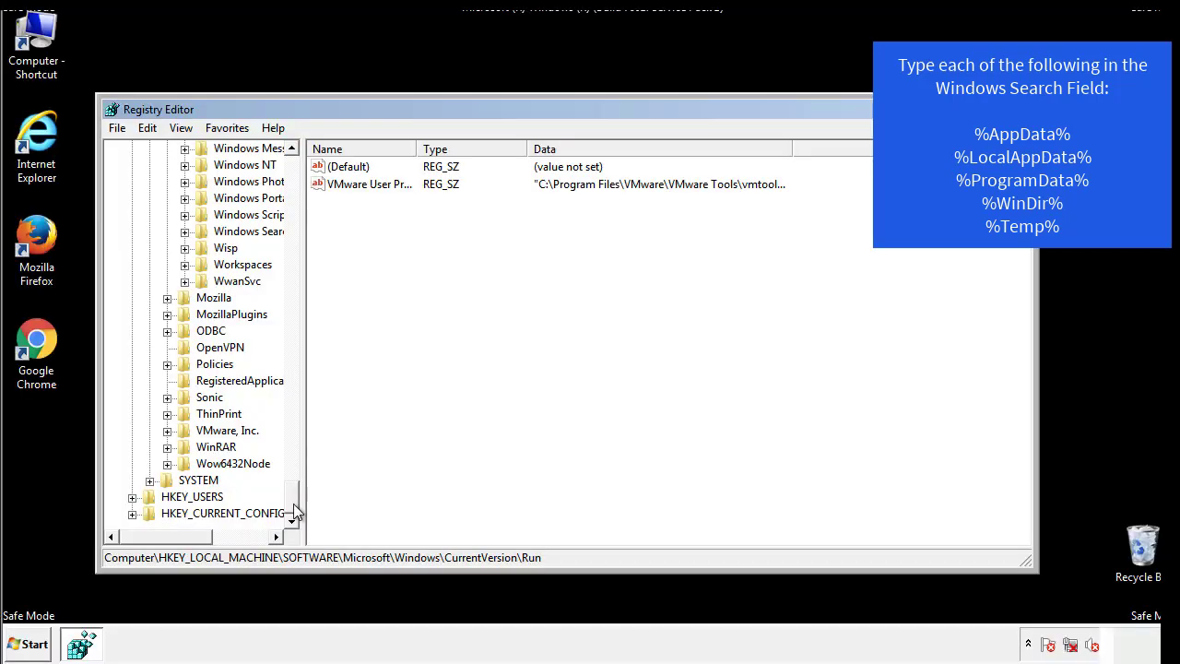
pyautogui.moveTo(291, 500); pyautogui.dragTo(300, 175)
pyautogui.click(132, 198)
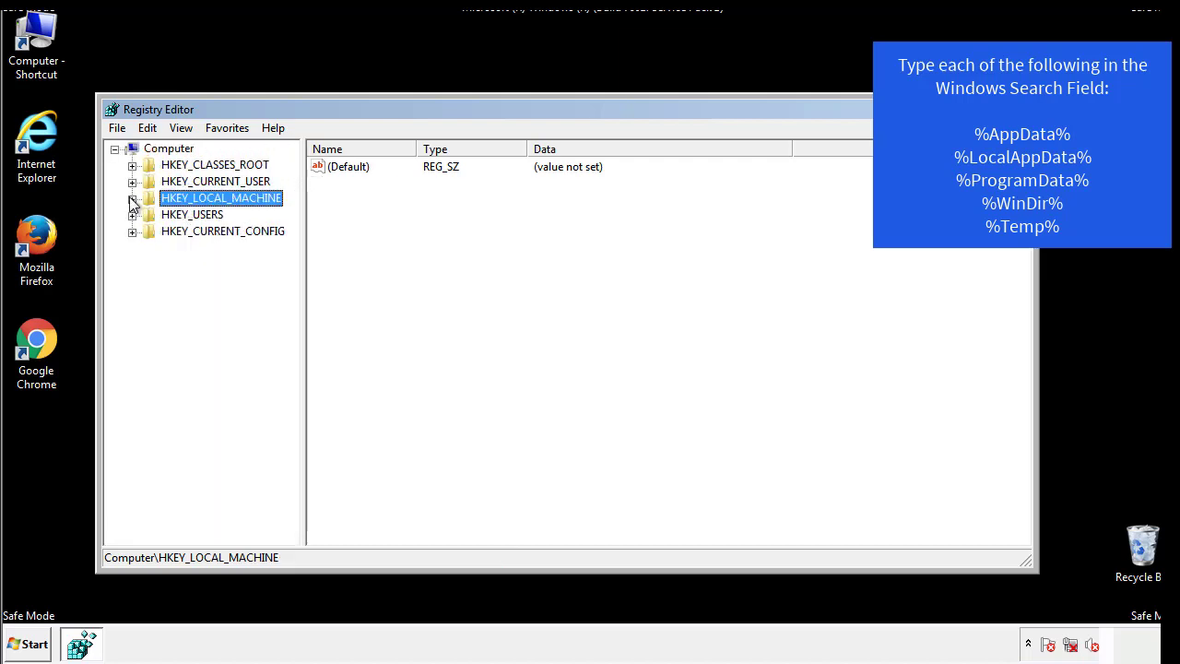
# Open the key HKEY_CURRENT_USER\Software\Microsoft\Windows\CurrentVersion\Run and examine its startup entries for suspicious values
pyautogui.click(132, 182)
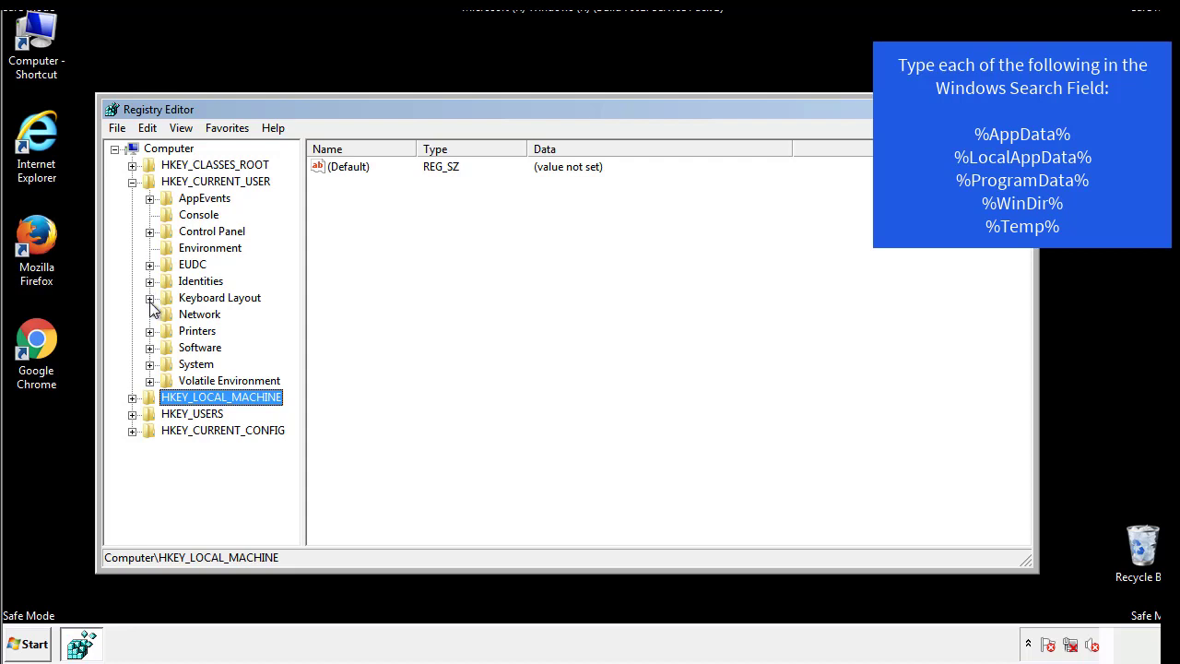
pyautogui.click(149, 347)
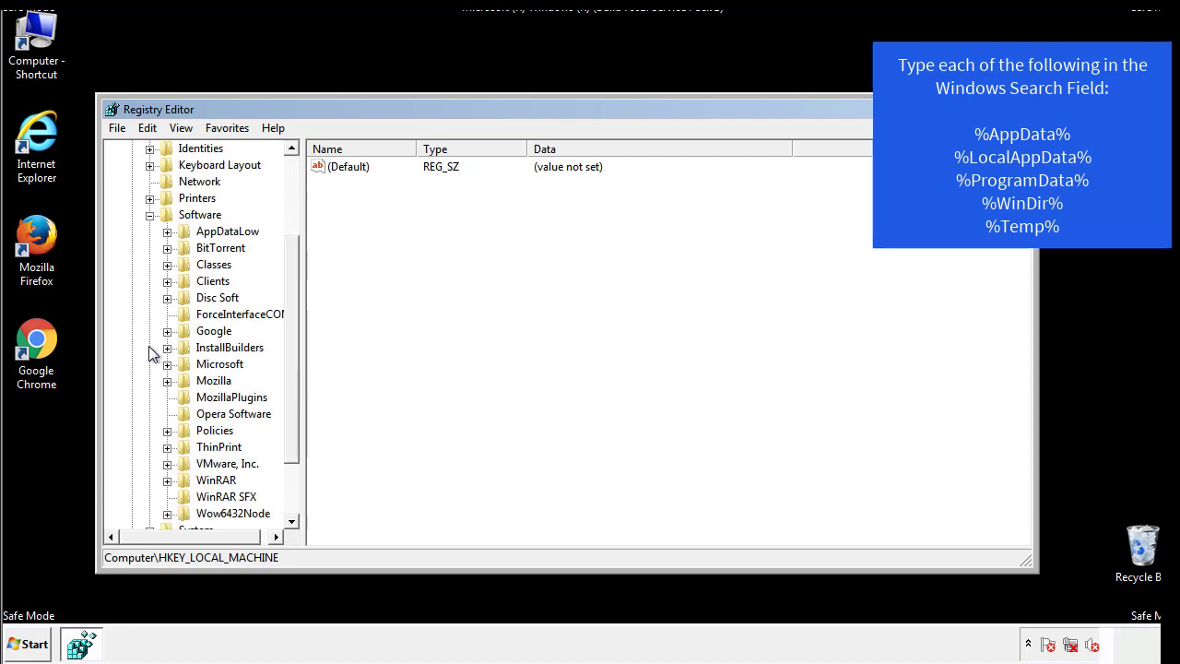
pyautogui.moveTo(289, 334); pyautogui.dragTo(289, 351)
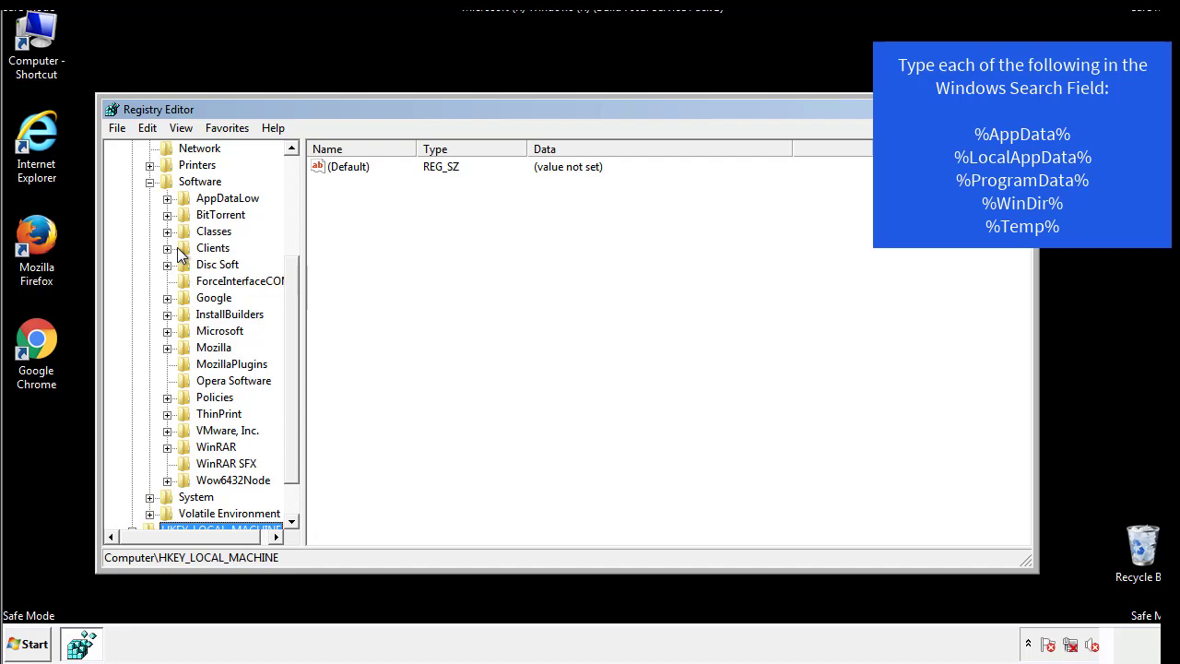
pyautogui.click(166, 331)
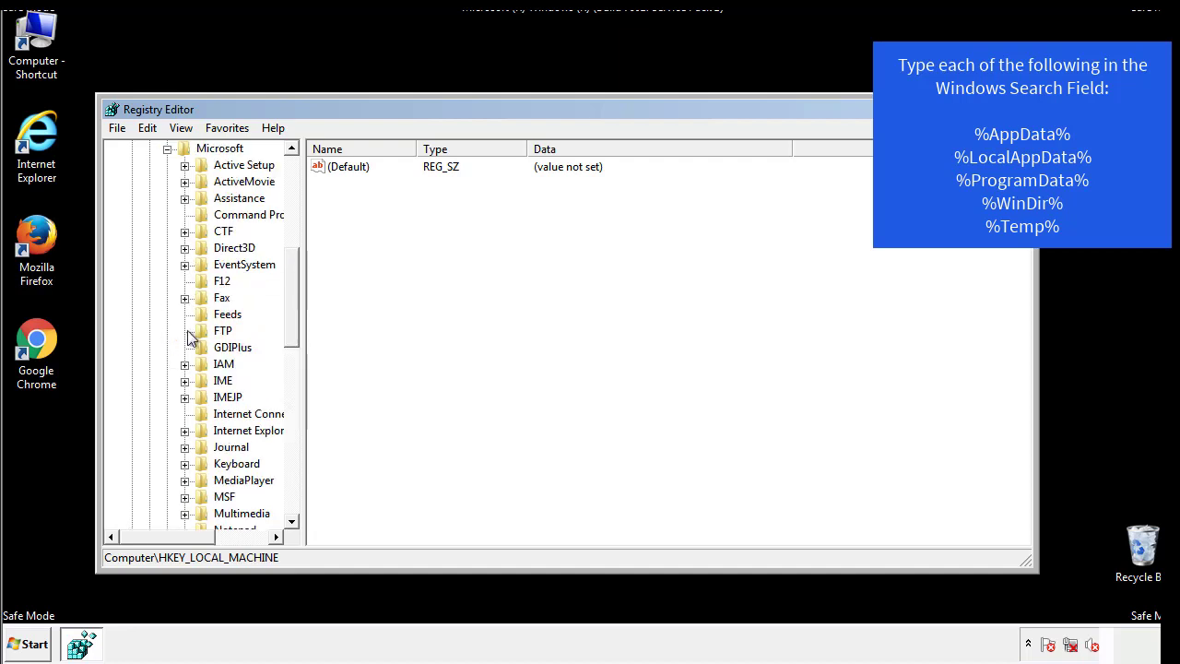
pyautogui.moveTo(291, 277); pyautogui.dragTo(290, 383)
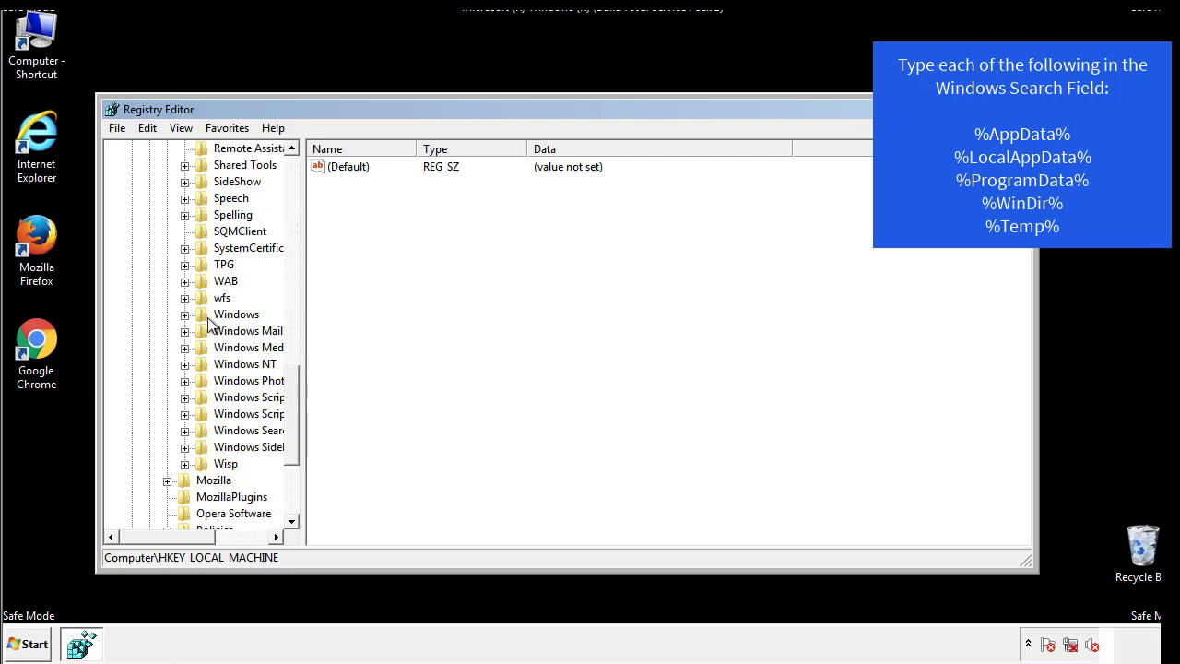
pyautogui.click(185, 314)
pyautogui.click(202, 331)
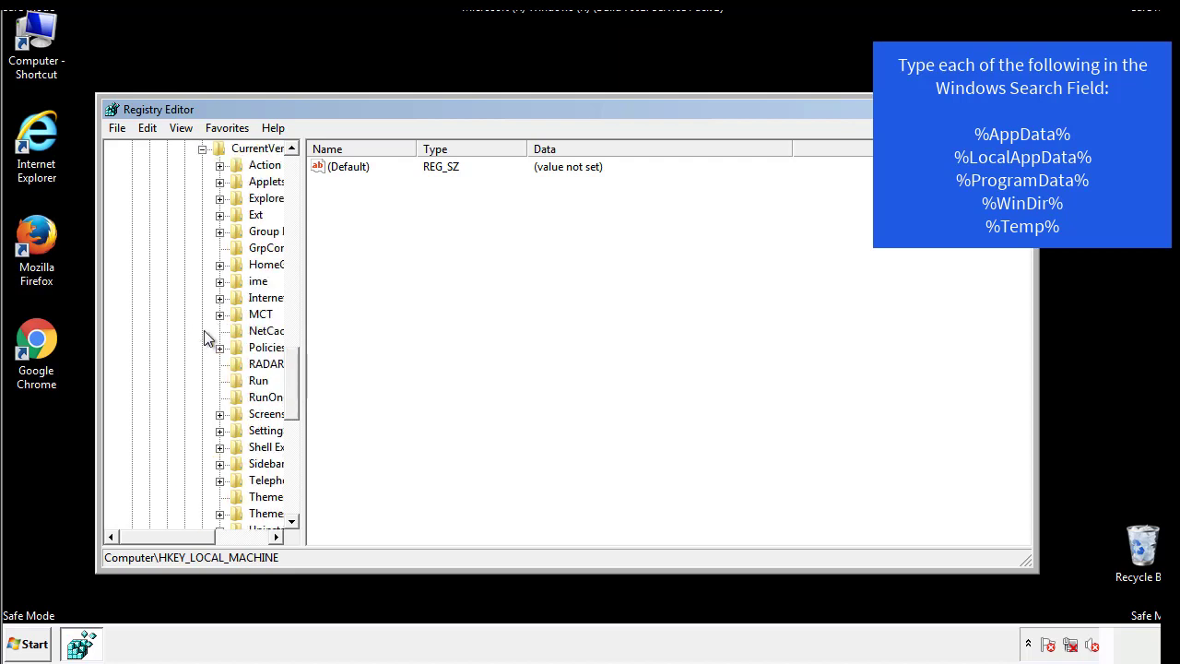
pyautogui.moveTo(179, 542); pyautogui.dragTo(208, 536)
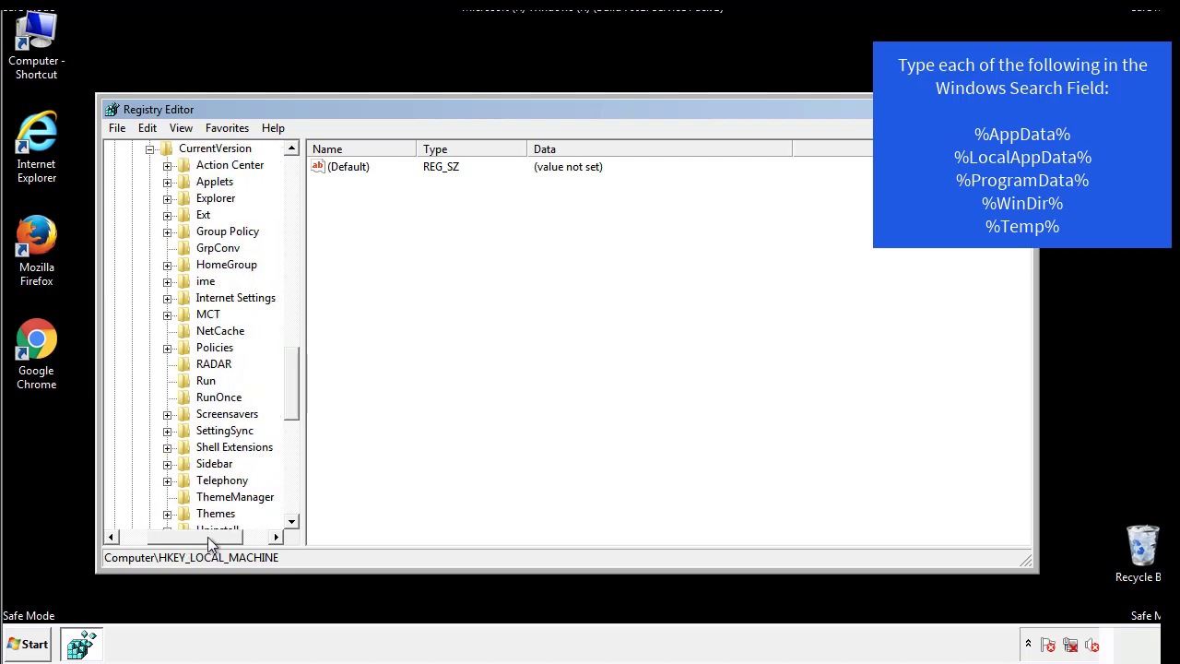
pyautogui.click(205, 381)
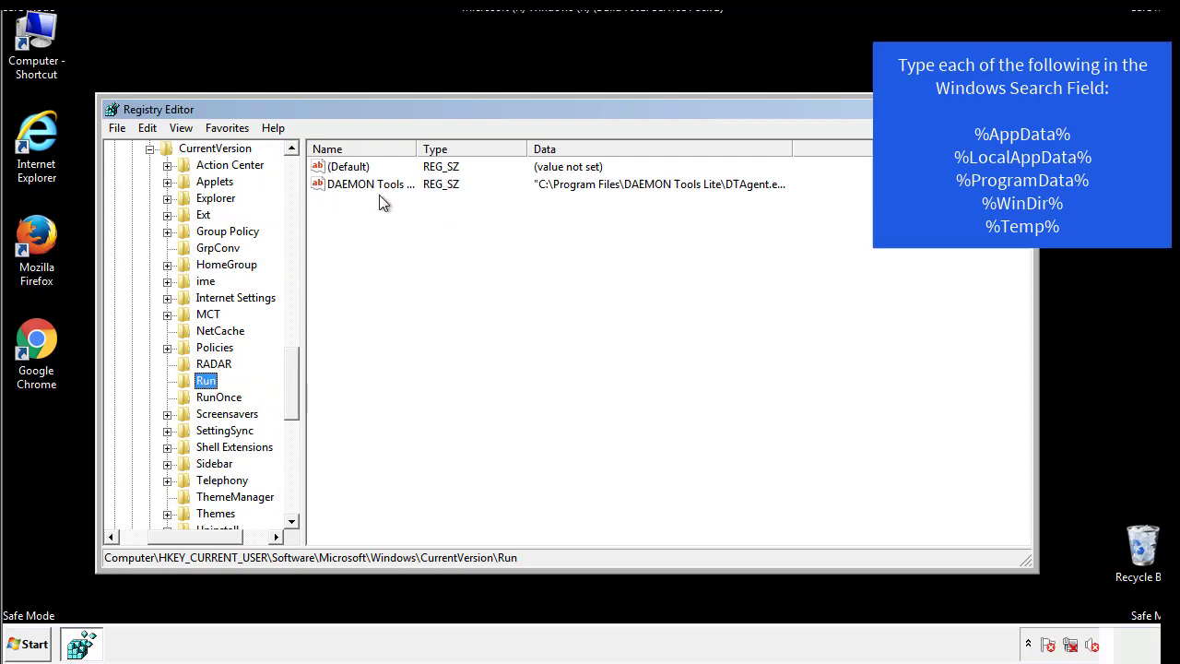
pyautogui.click(505, 218)
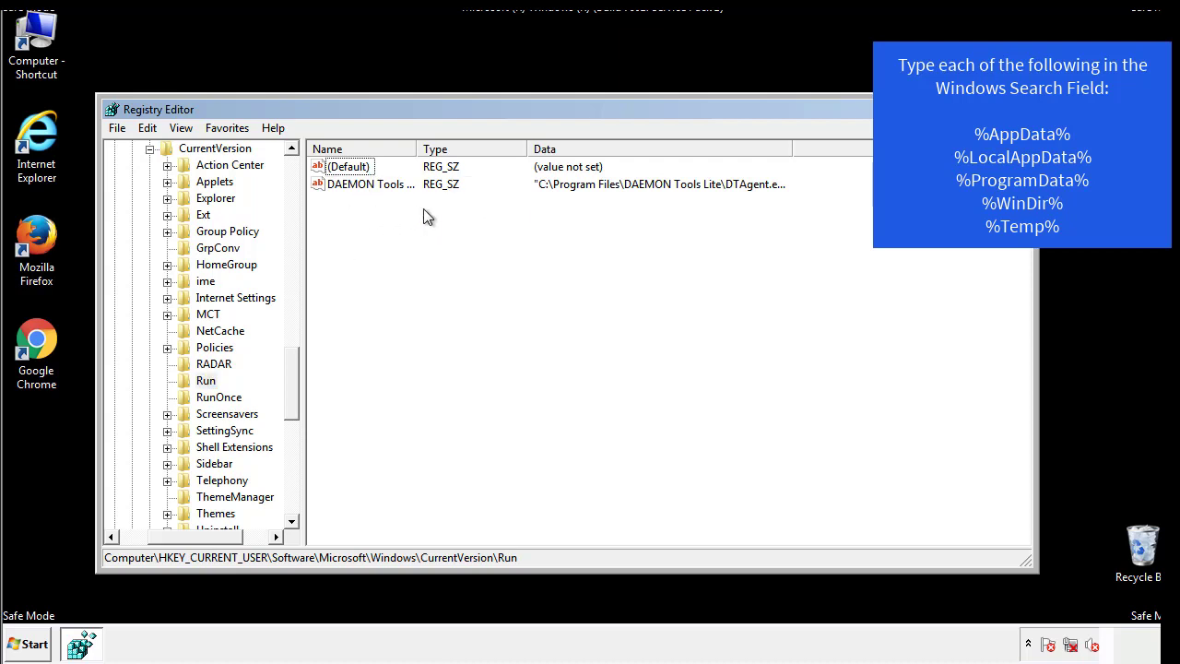
# Collapse the Windows key under HKEY_CURRENT_USER\Software\Microsoft and return to the root of the registry tree
pyautogui.moveTo(195, 534); pyautogui.dragTo(172, 536)
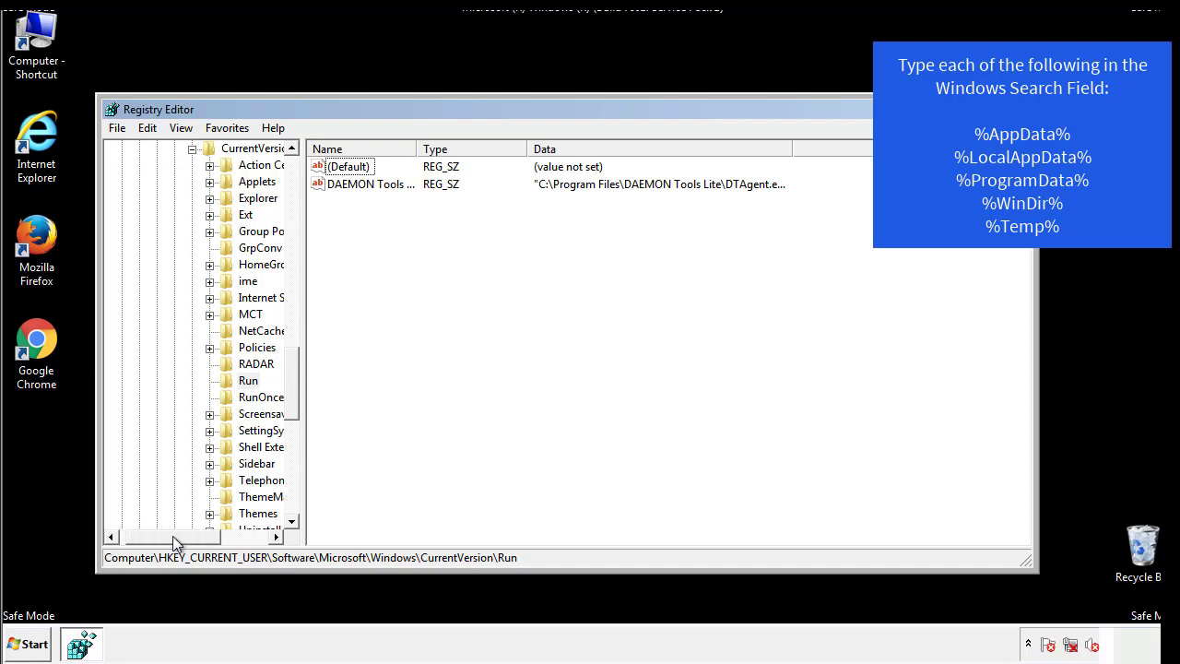
pyautogui.moveTo(299, 400); pyautogui.dragTo(291, 385)
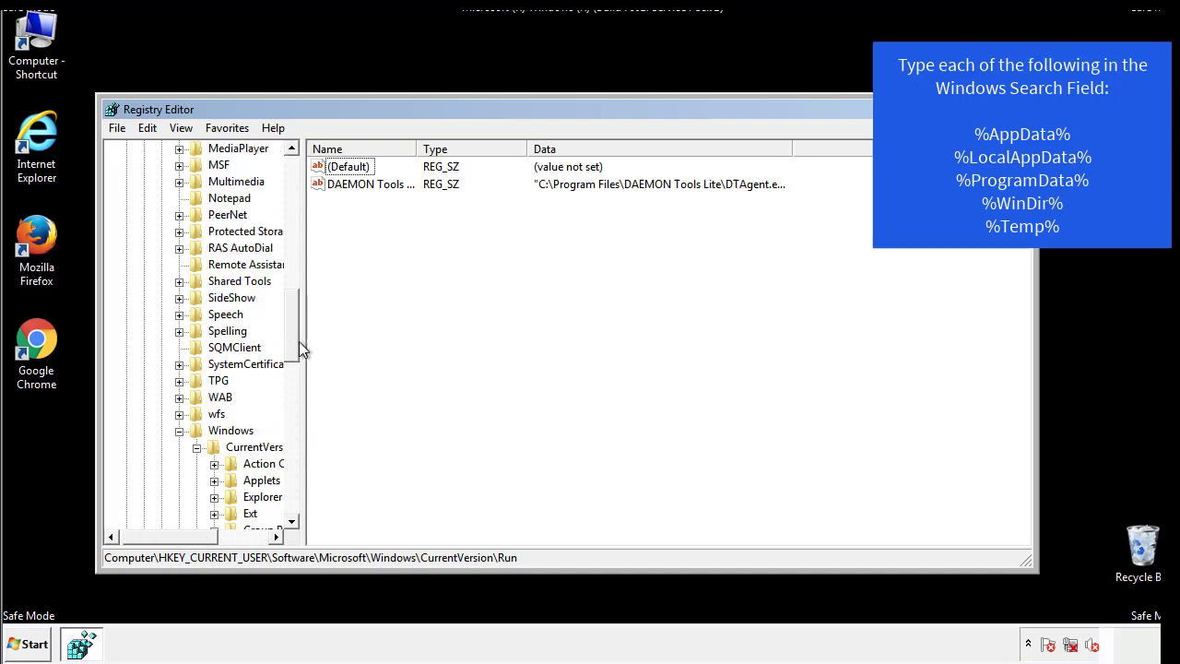
pyautogui.click(180, 431)
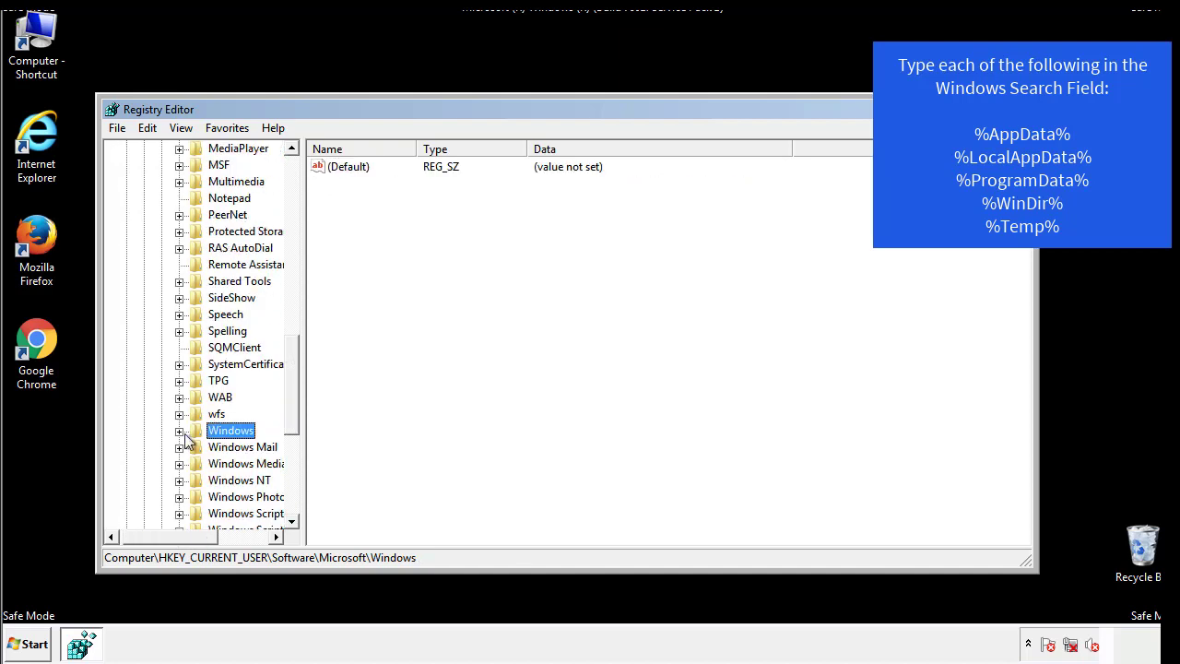
pyautogui.moveTo(296, 410); pyautogui.dragTo(297, 227)
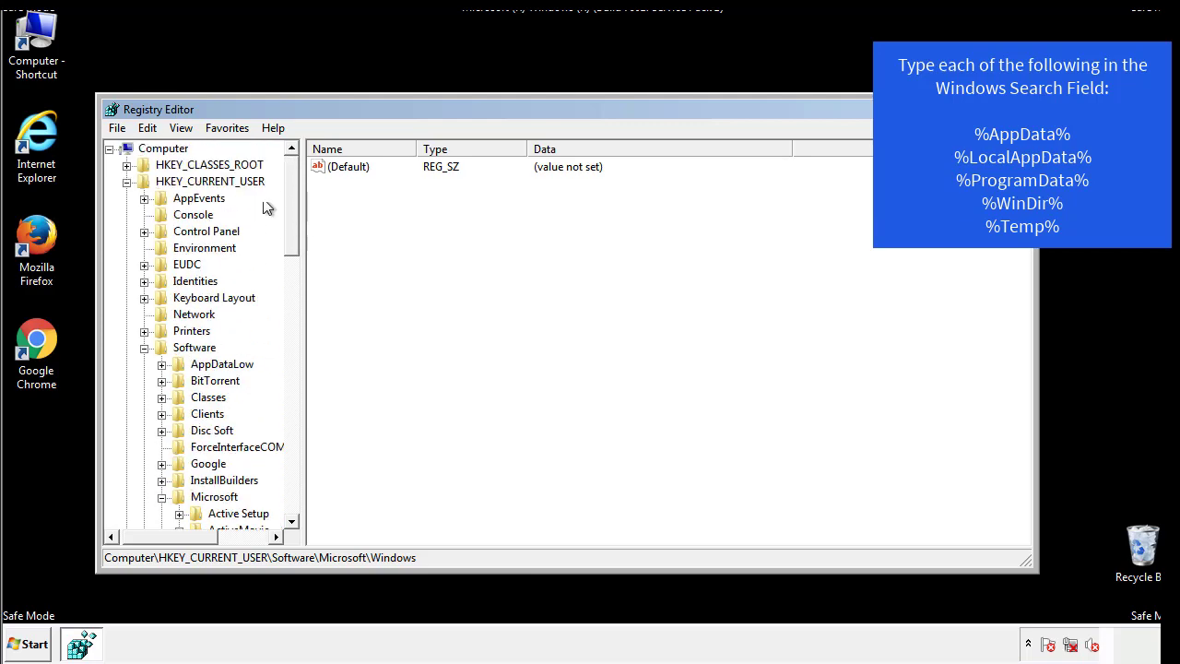
# Search the registry's keys, values and data for %temp%
pyautogui.click(150, 129)
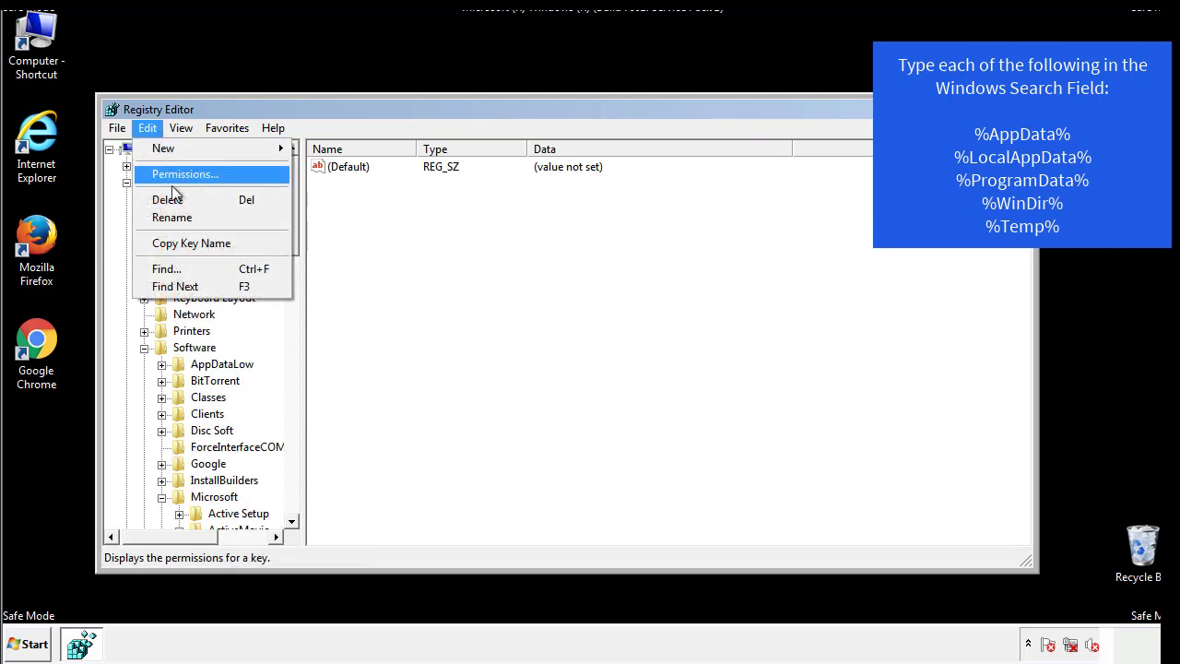
pyautogui.click(167, 269)
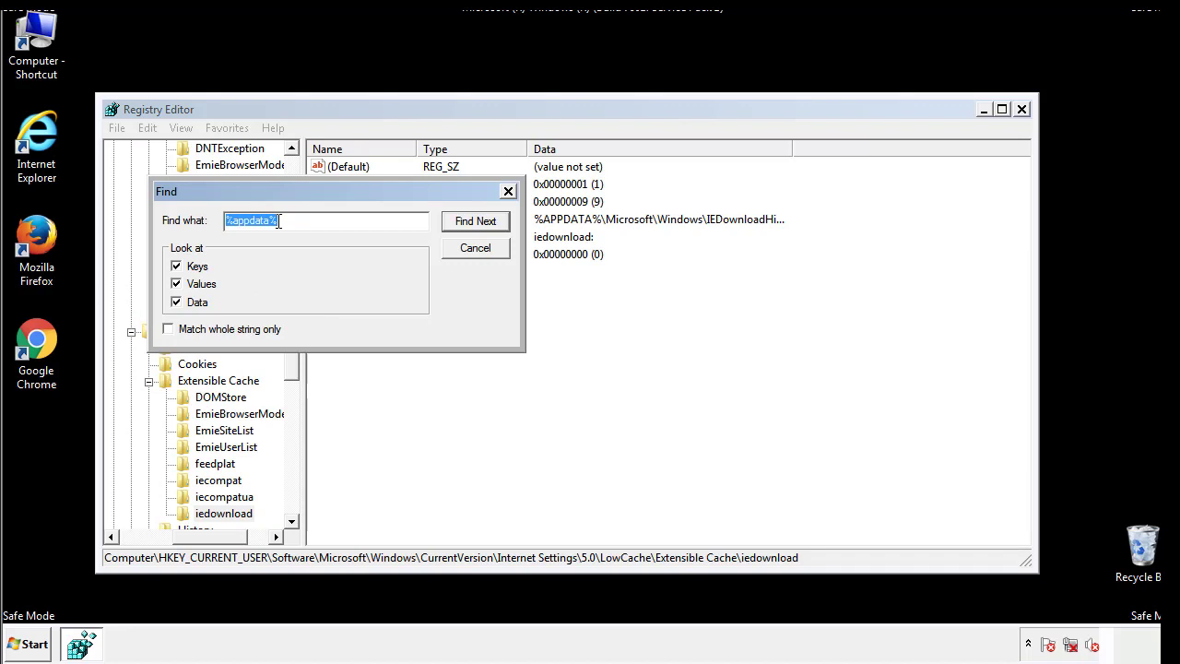
pyautogui.write('%temp%')
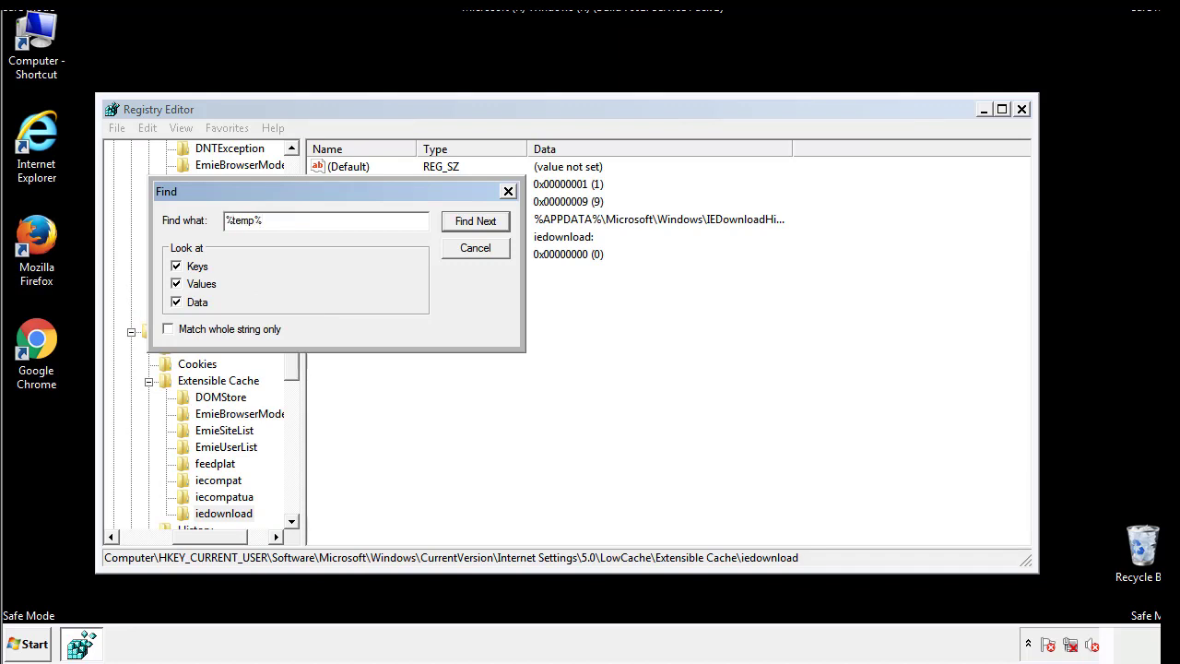
pyautogui.press('Return')
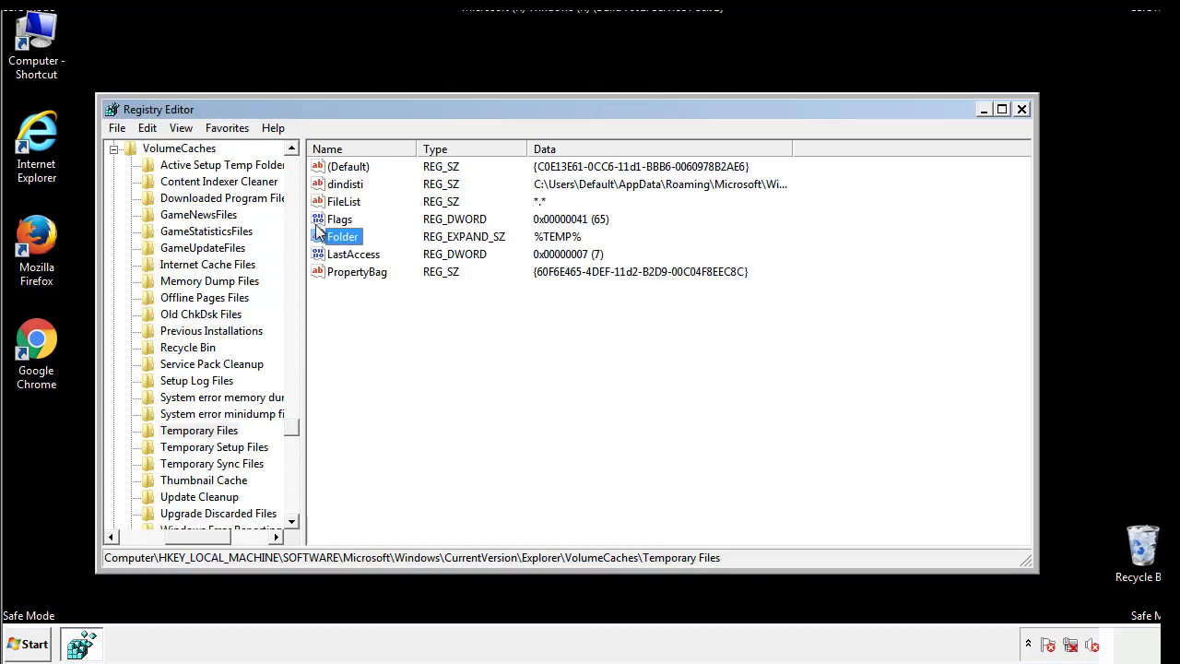
# Delete all values in the VolumeCaches\Temporary Files key and confirm their permanent removal
pyautogui.click(485, 322)
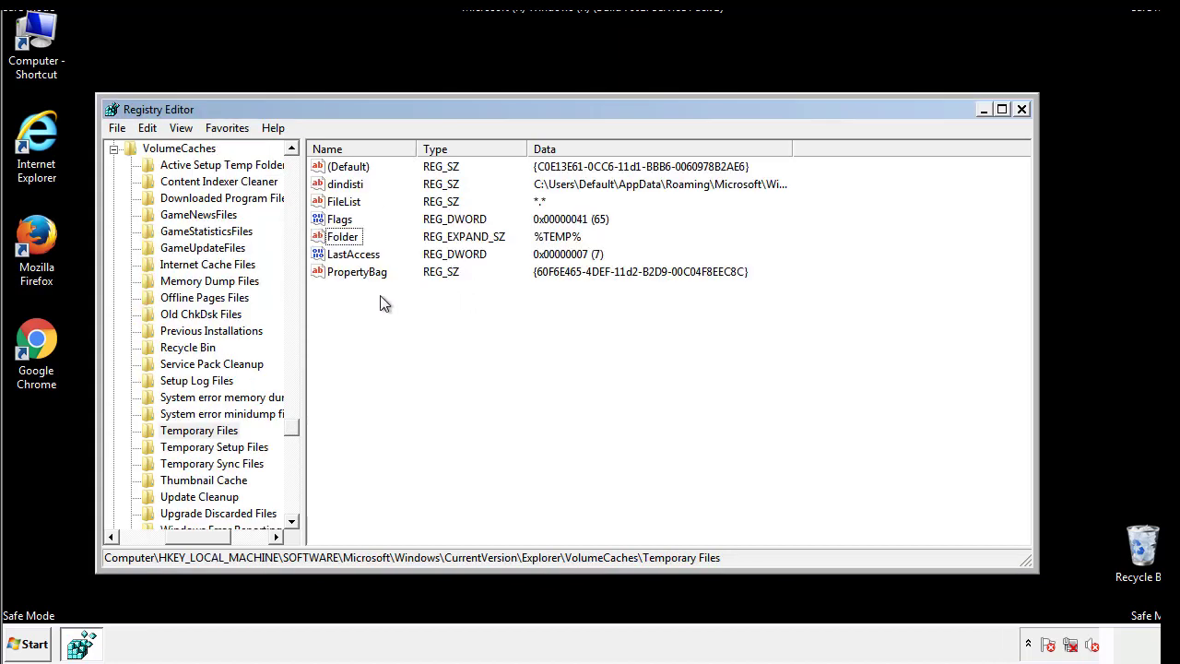
pyautogui.moveTo(380, 297); pyautogui.dragTo(336, 172)
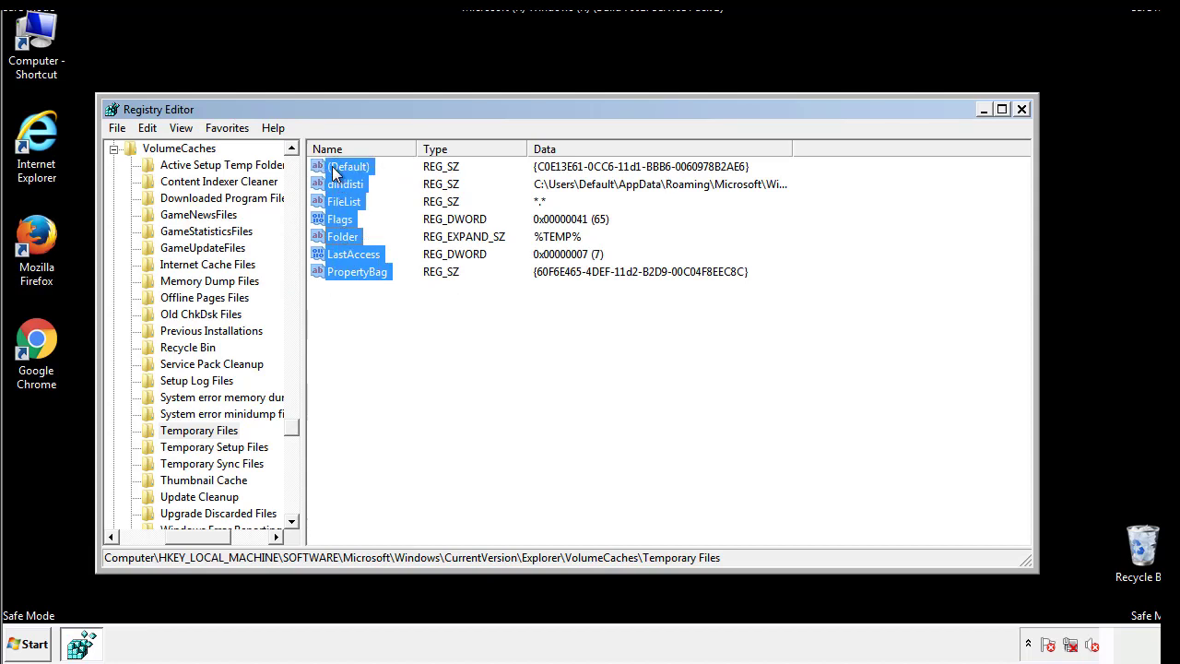
pyautogui.rightClick(336, 174)
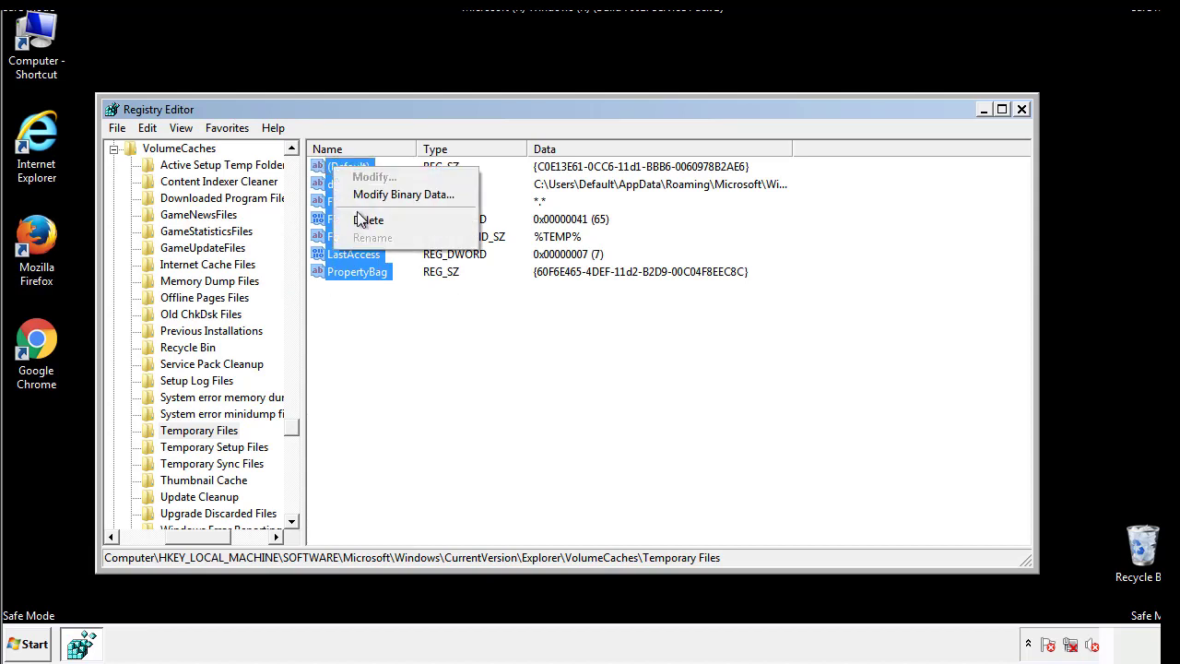
pyautogui.click(360, 221)
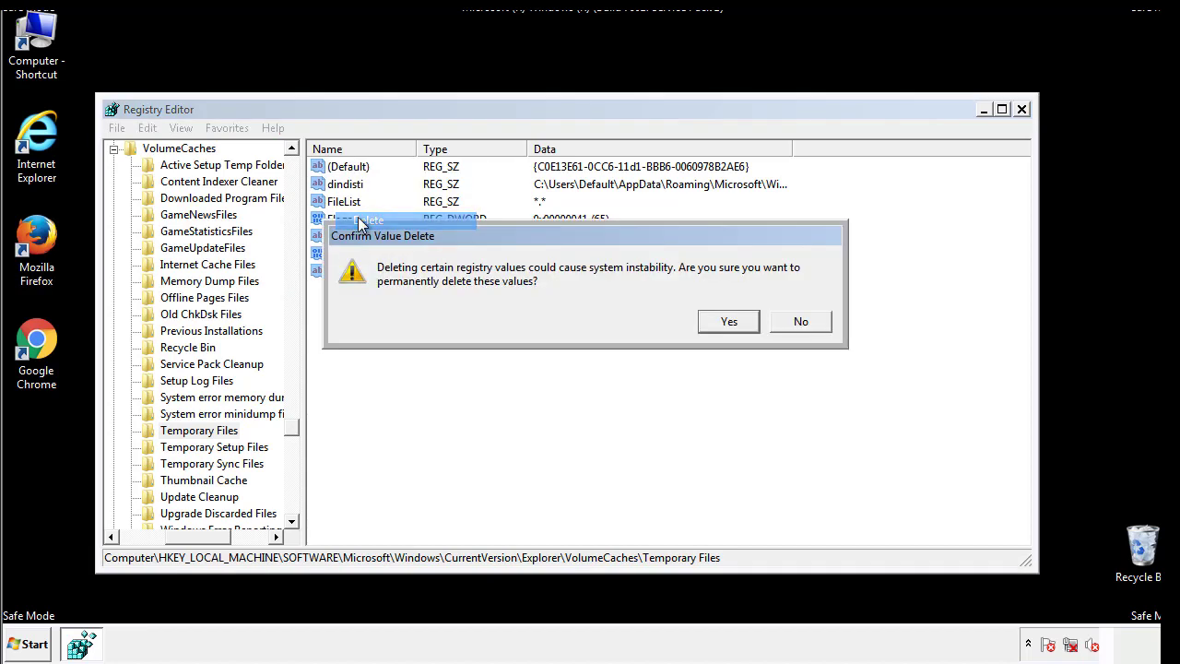
pyautogui.click(748, 320)
pyautogui.click(407, 219)
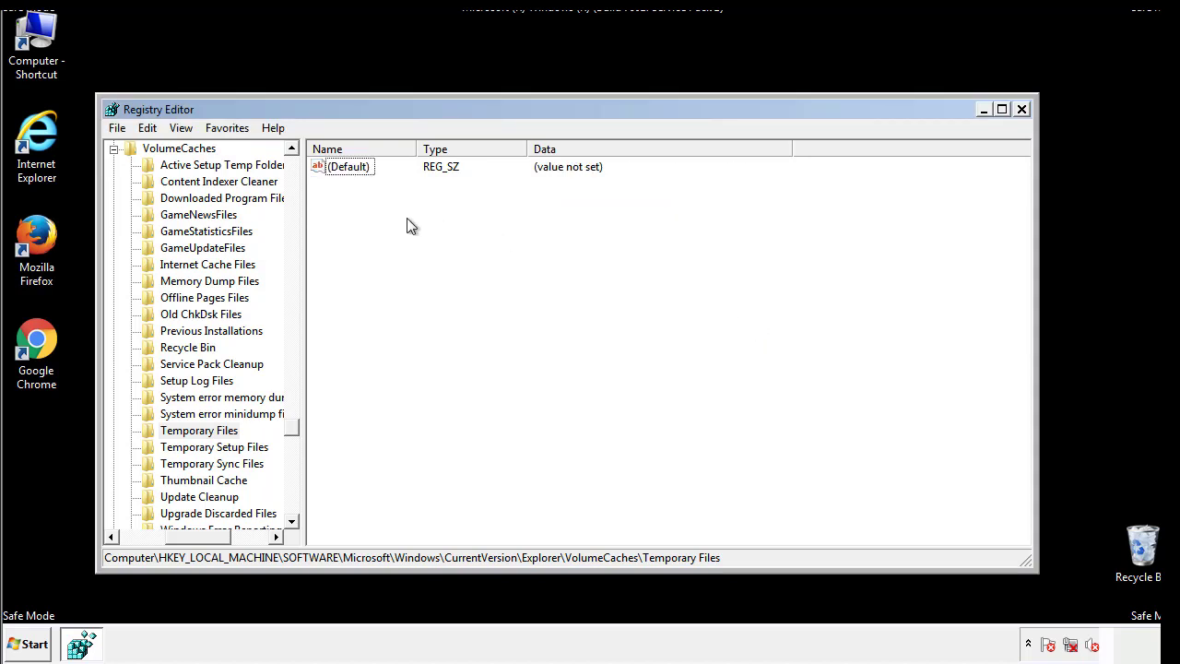
# Close the Registry Editor and launch System Configuration by running msconfig
pyautogui.click(1023, 110)
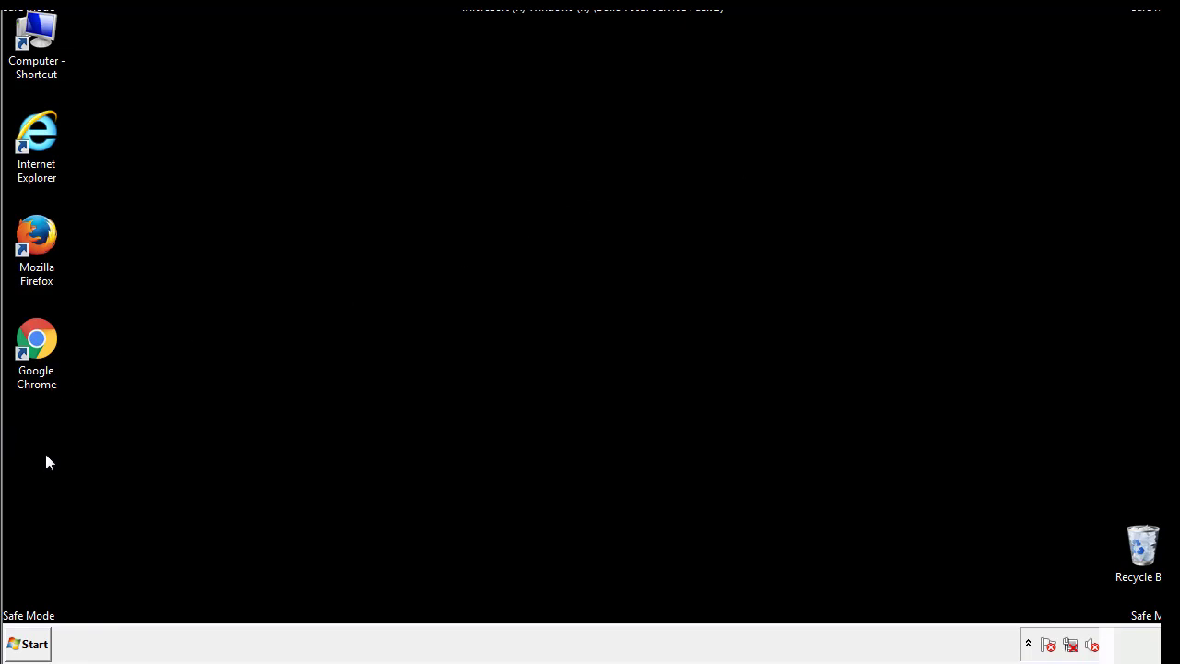
pyautogui.click(24, 647)
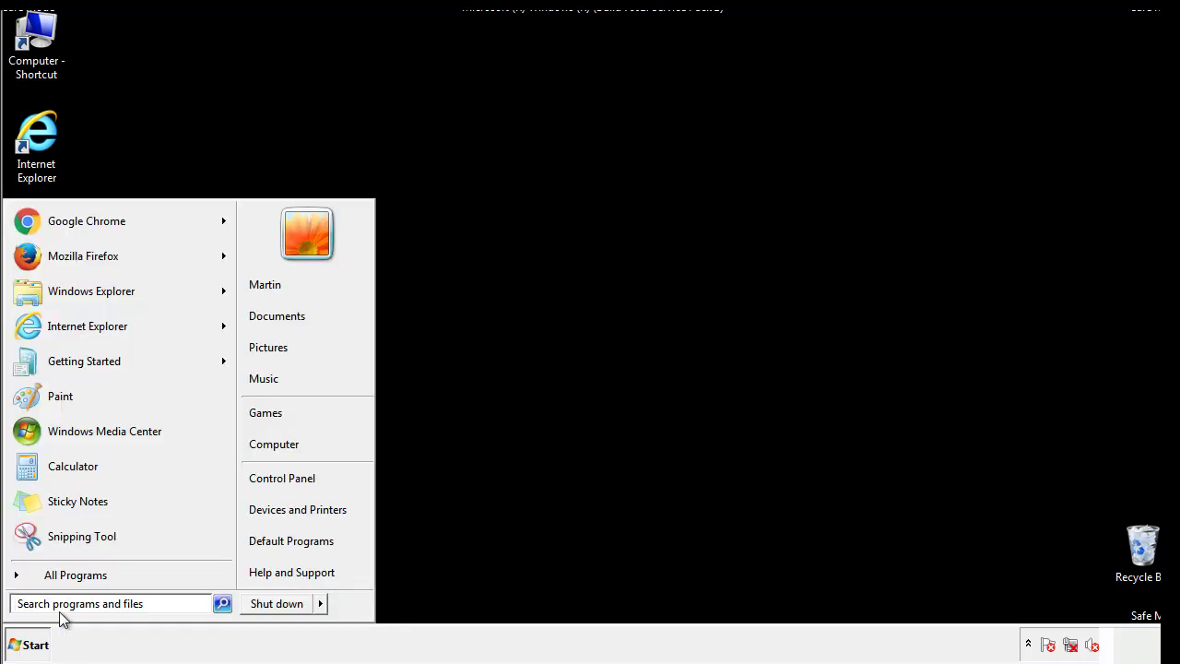
pyautogui.write('mscon')
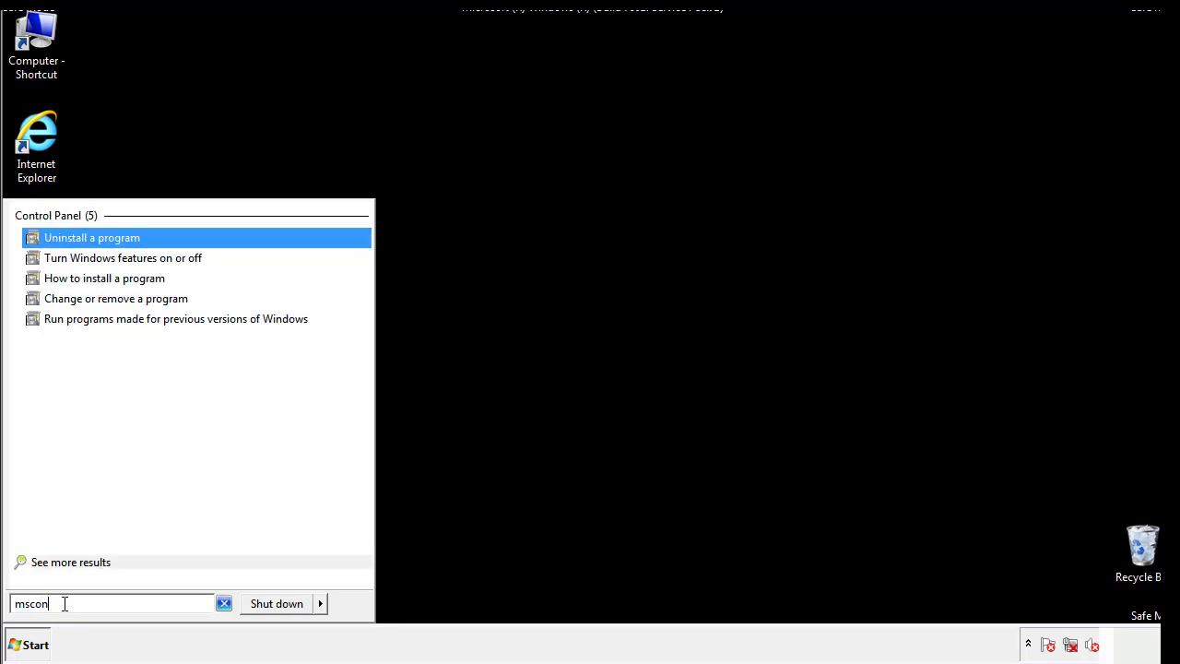
pyautogui.write('fig')
pyautogui.press('BackSpace')
pyautogui.press('BackSpace')
pyautogui.write('fig')
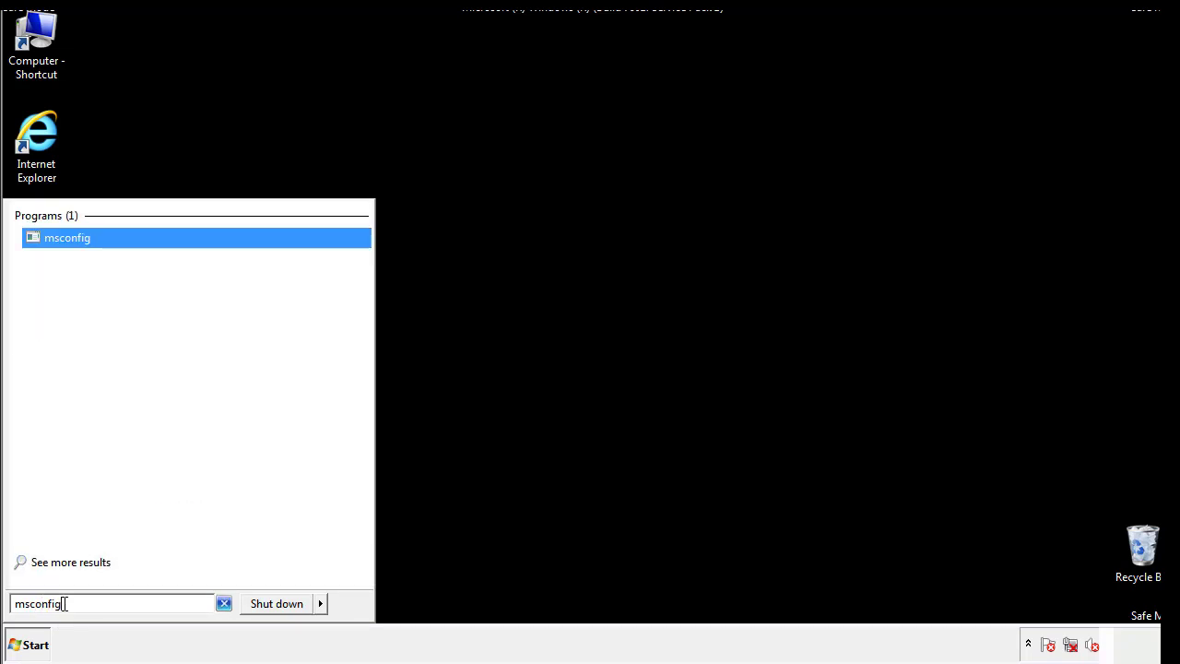
pyautogui.press('Return')
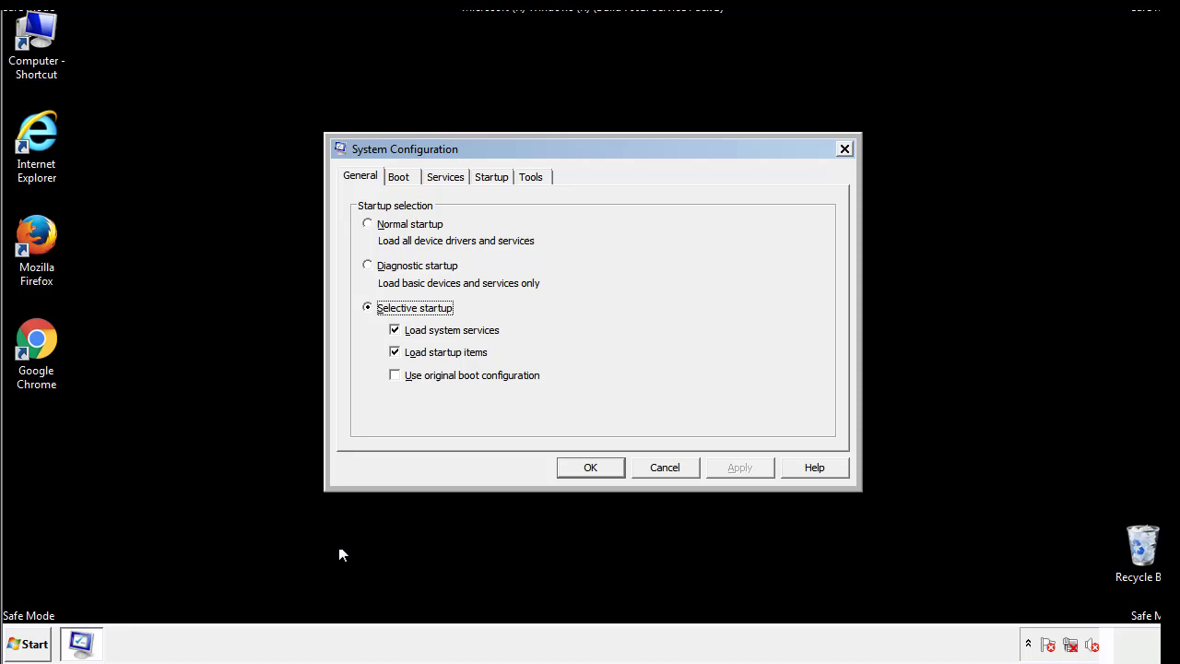
# Disable Safe boot in the boot options, apply the change and restart the computer
pyautogui.click(402, 176)
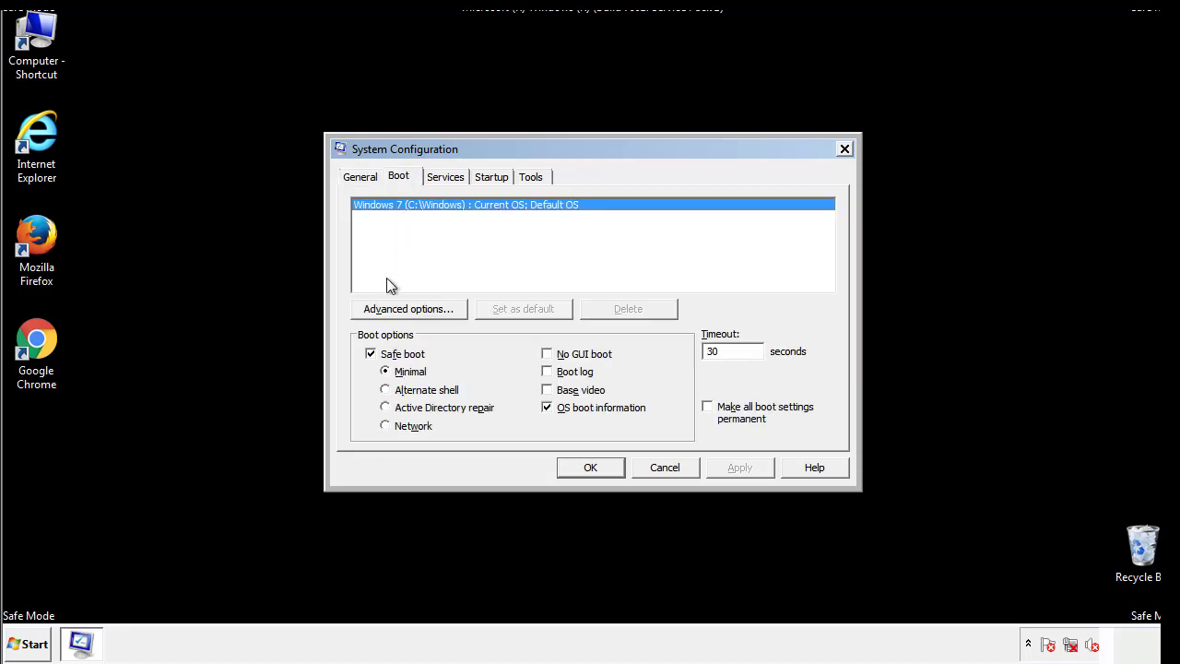
pyautogui.click(374, 358)
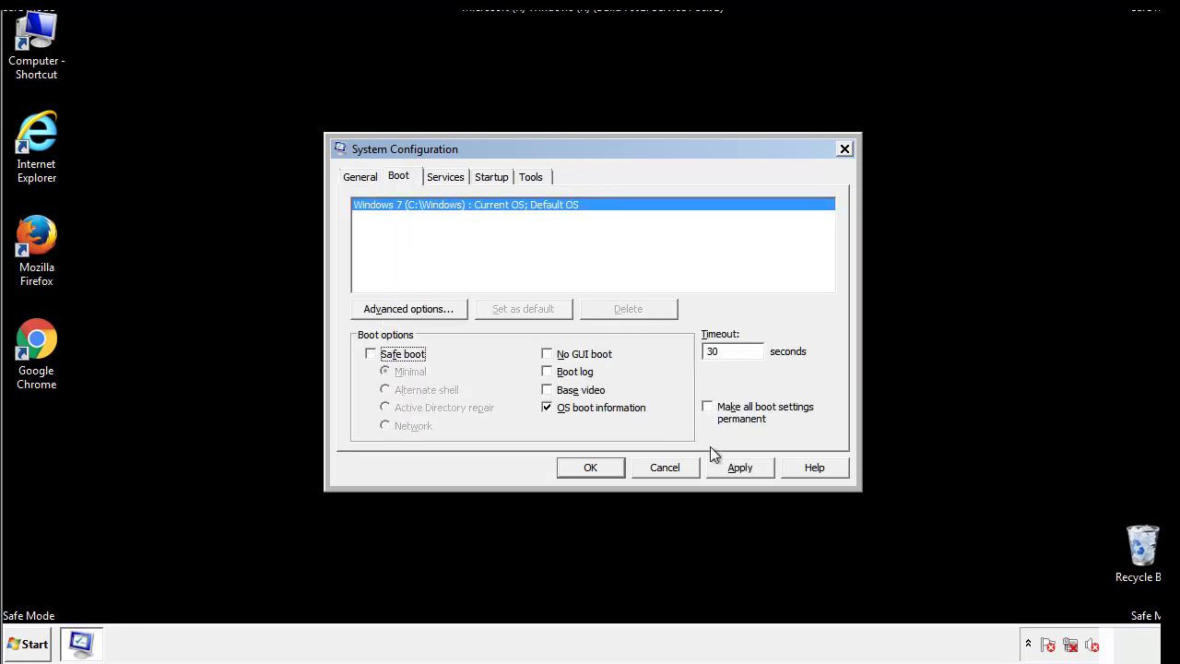
pyautogui.click(742, 466)
pyautogui.click(588, 469)
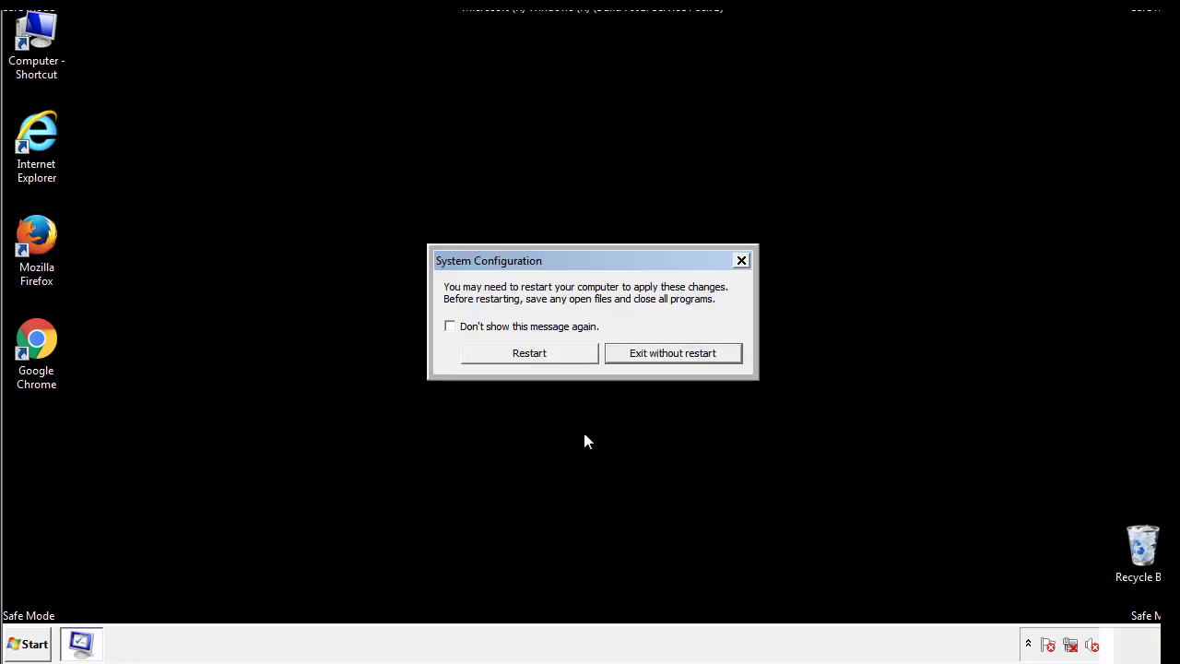
pyautogui.click(546, 358)
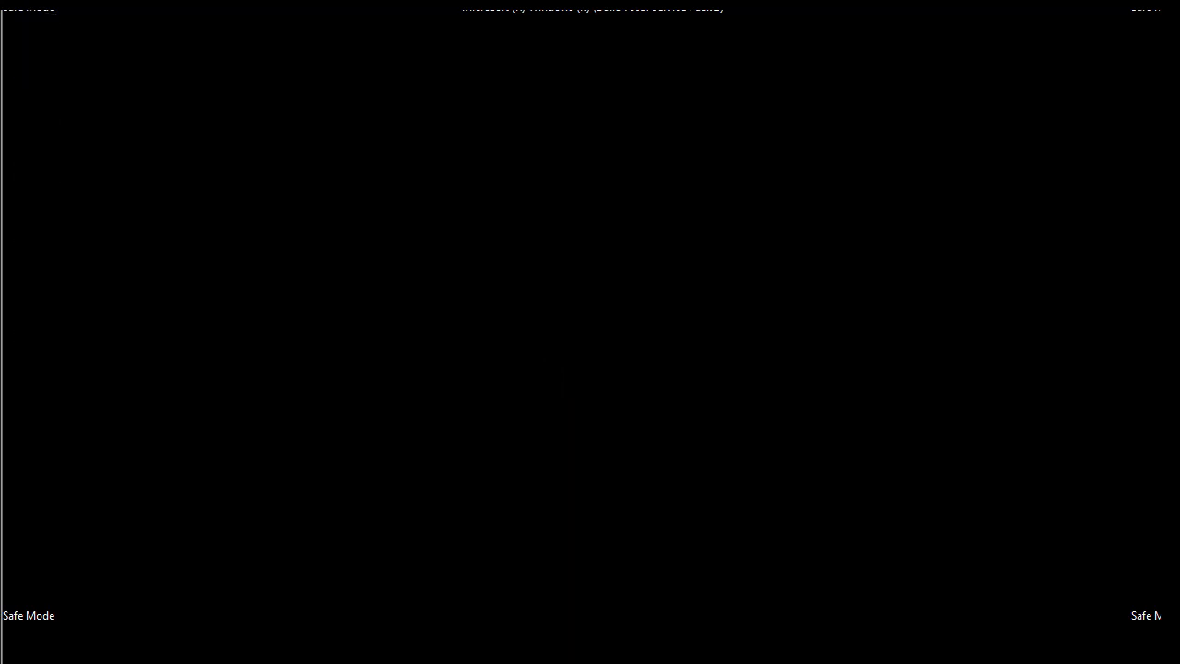